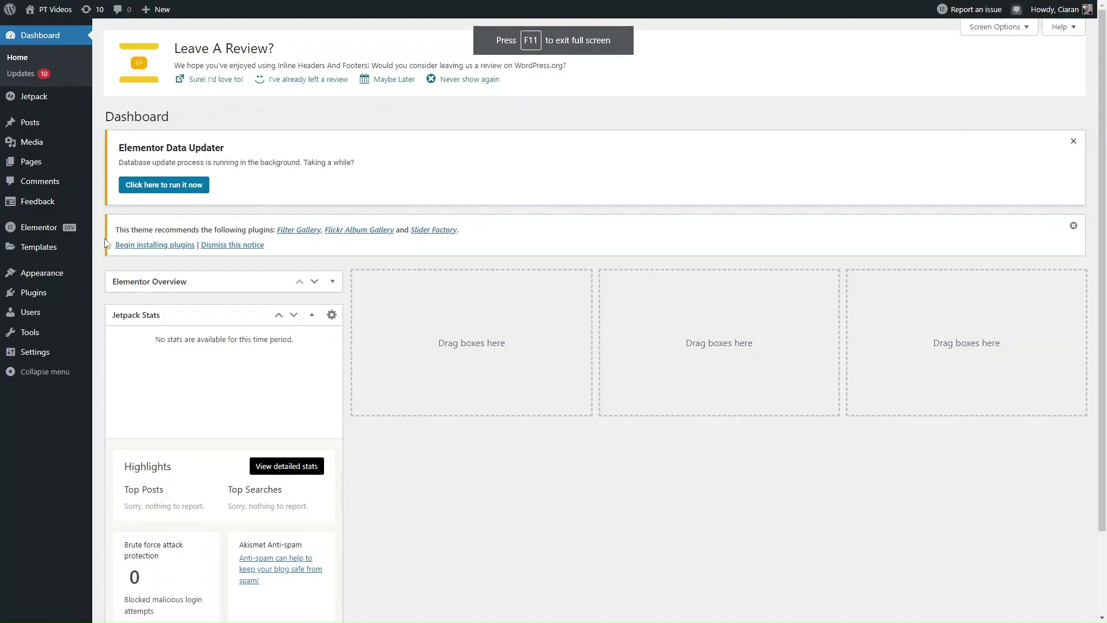
- Open the Plugins list and go on to the Add New plugins page
{"action": "left_click", "coordinate": [30, 297]}
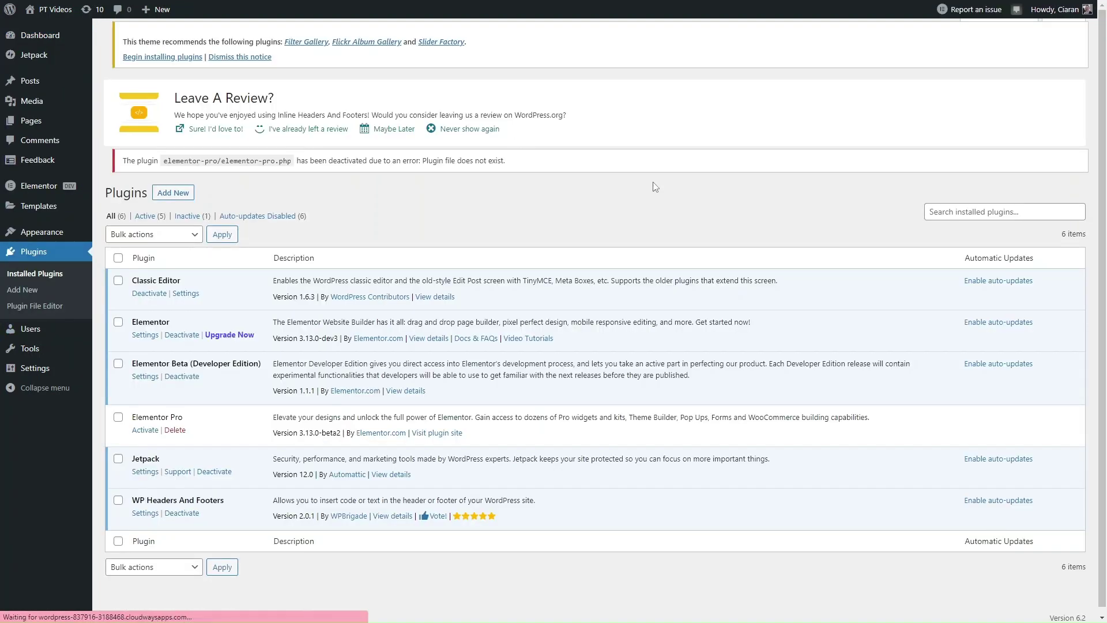
{"action": "scroll", "coordinate": [651, 189], "scroll_direction": "down", "scroll_amount": 1}
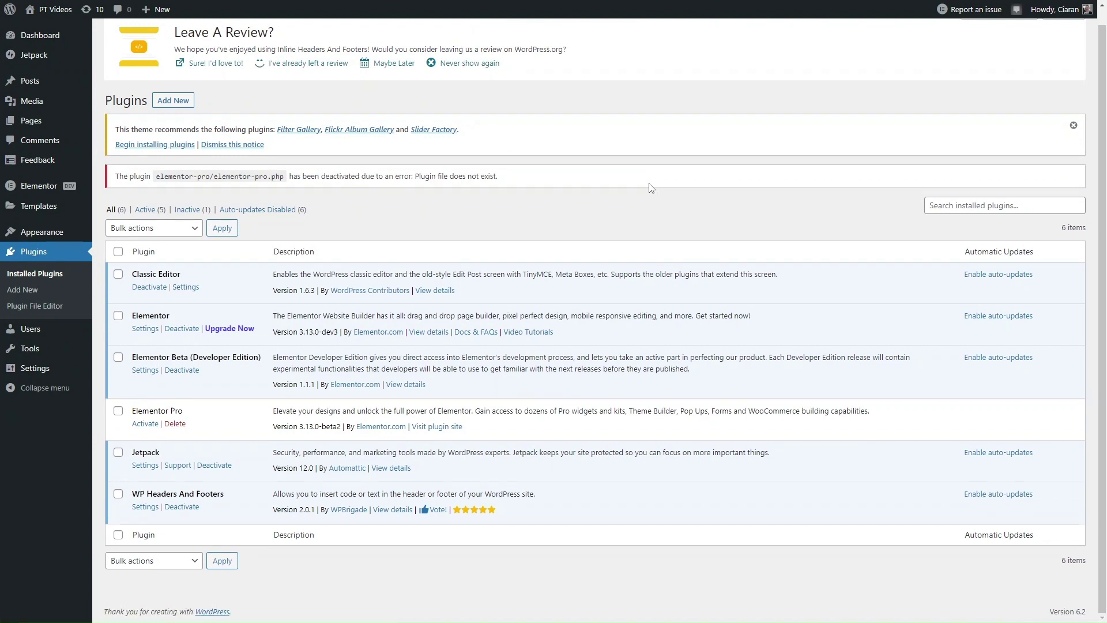
{"action": "left_click", "coordinate": [971, 207]}
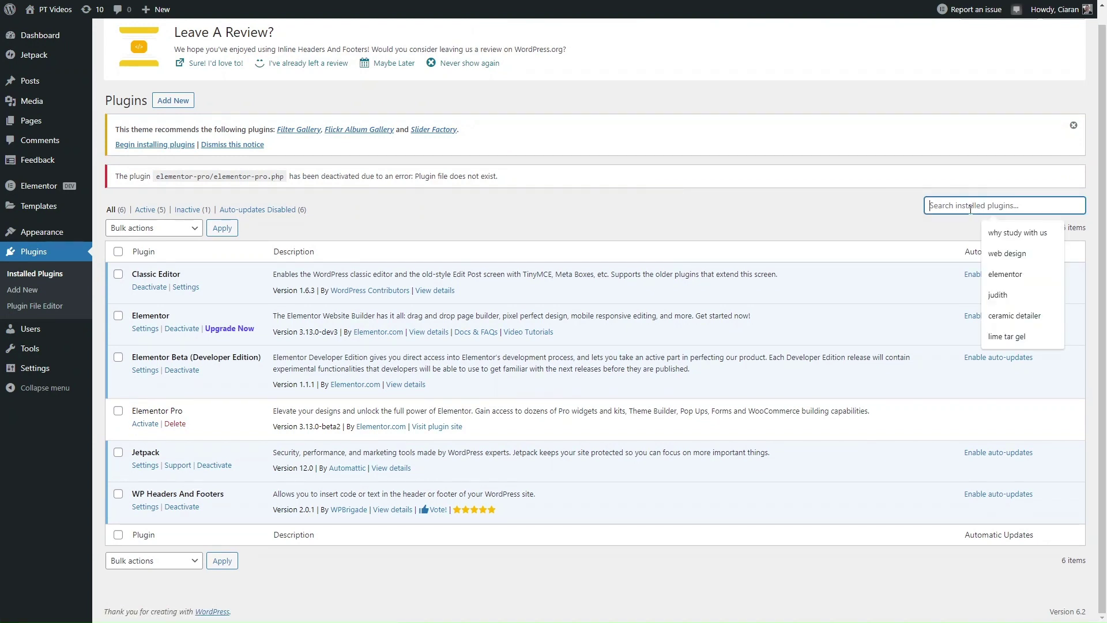
{"action": "left_click", "coordinate": [173, 101]}
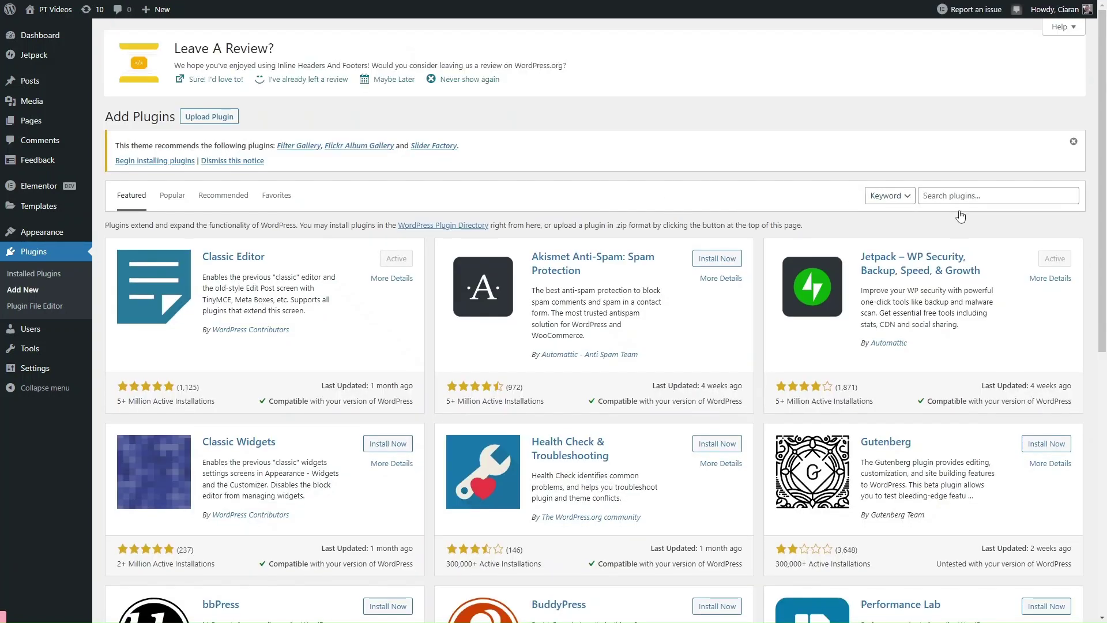
- Search the plugin directory for 'monsterinsight'
{"action": "left_click", "coordinate": [962, 197]}
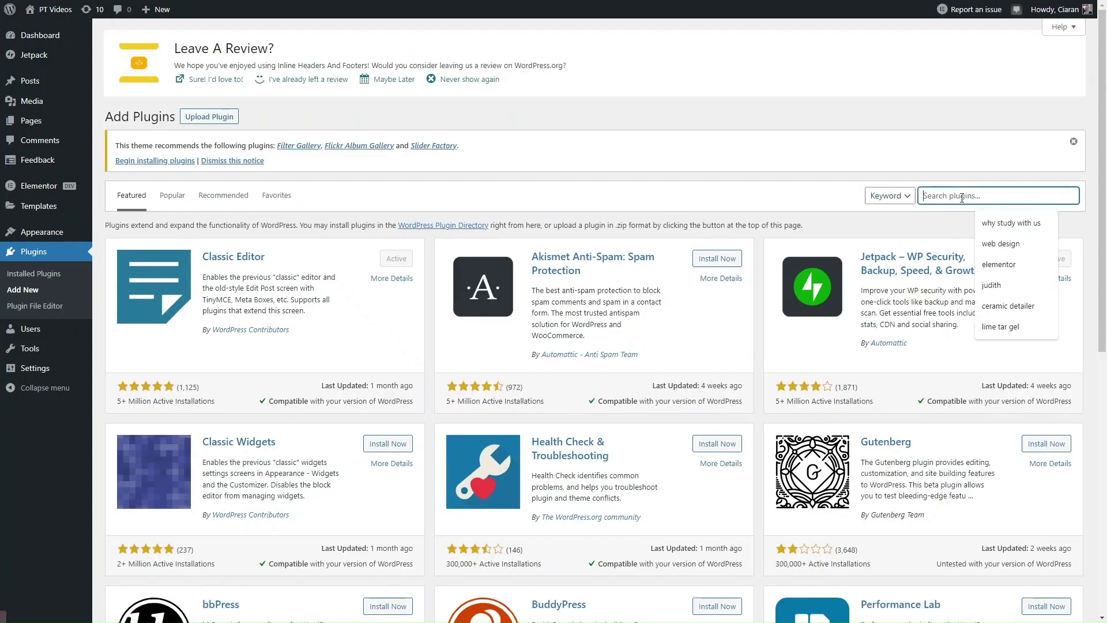
{"action": "type", "text": "monsterinsigh"}
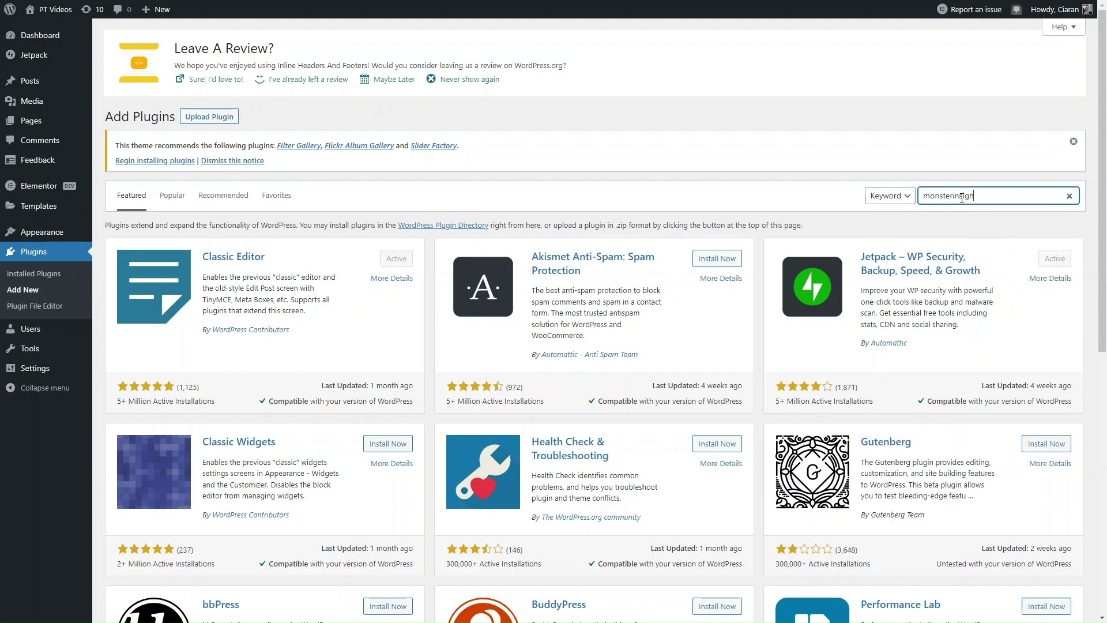
{"action": "type", "text": "t"}
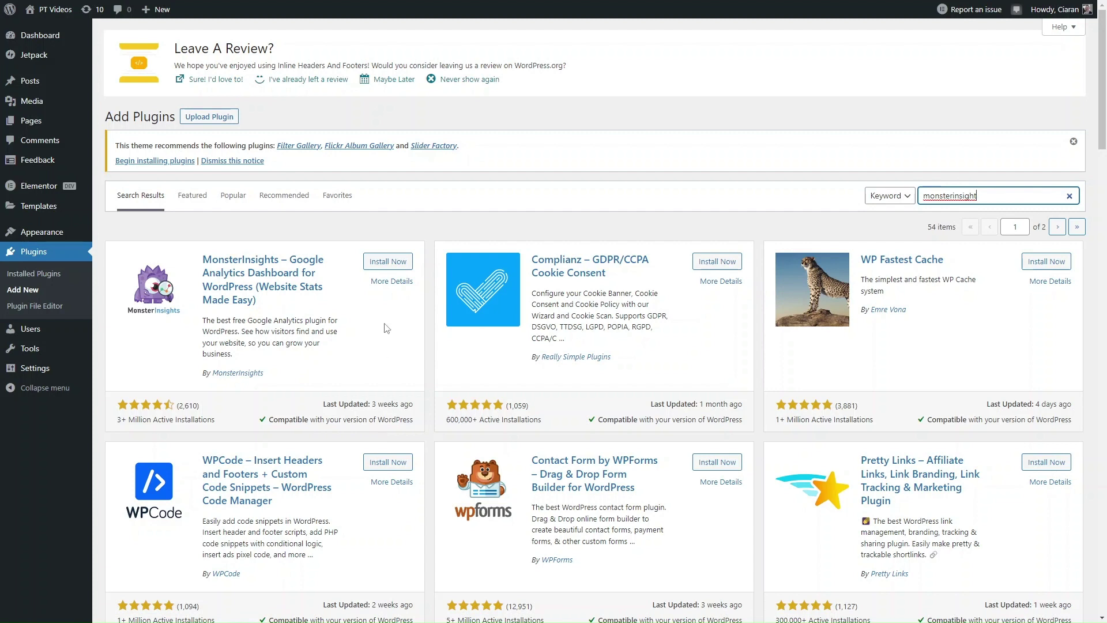
- Install the MonsterInsights plugin from its card and activate it
{"action": "left_click", "coordinate": [386, 263]}
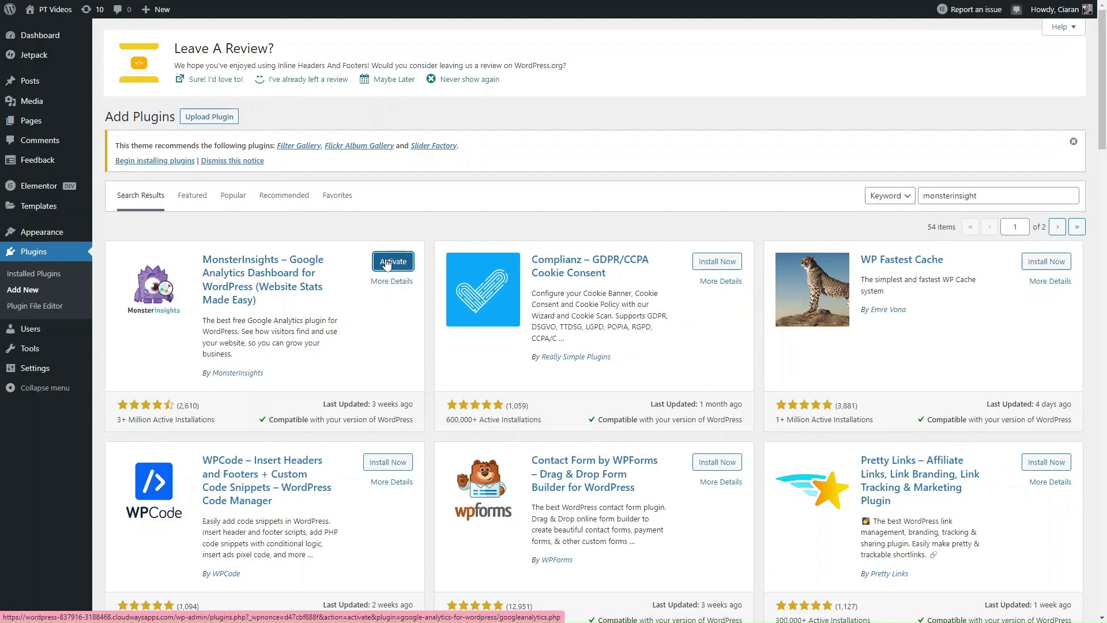
{"action": "left_click", "coordinate": [387, 263]}
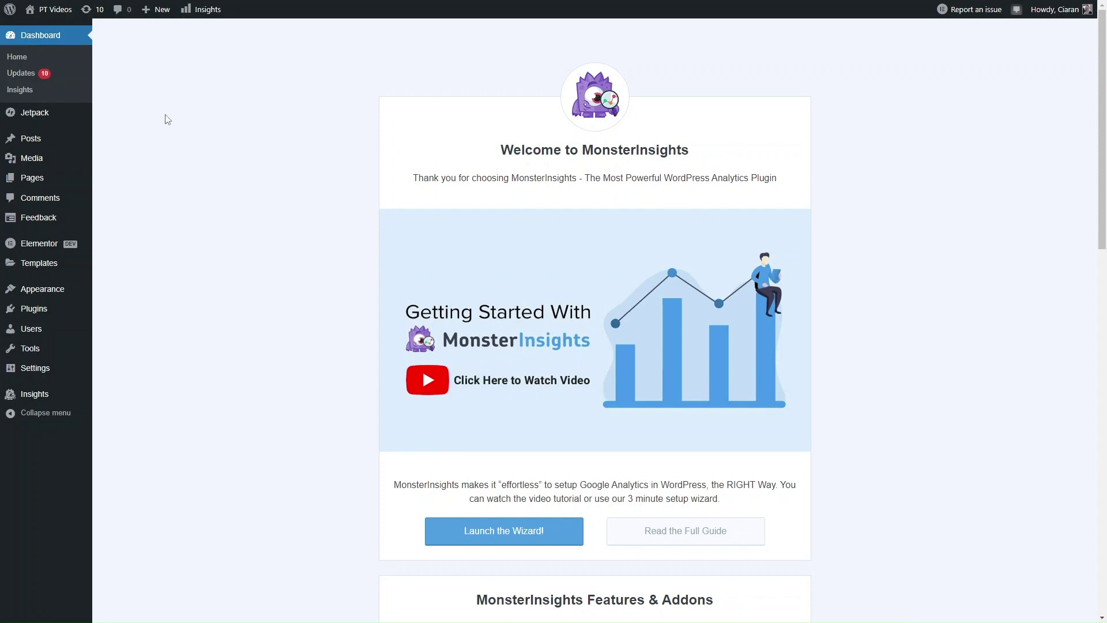
- Put the browser in full screen, review the welcome page, and launch the MonsterInsights wizard
{"action": "mouse_move", "coordinate": [48, 398]}
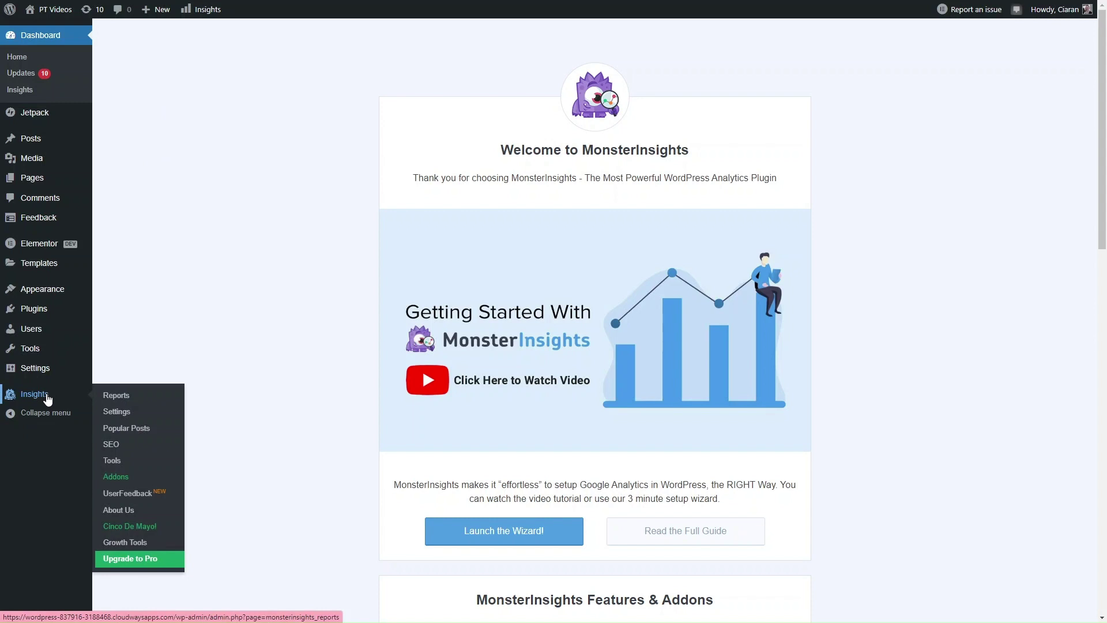
{"action": "key", "text": "F11"}
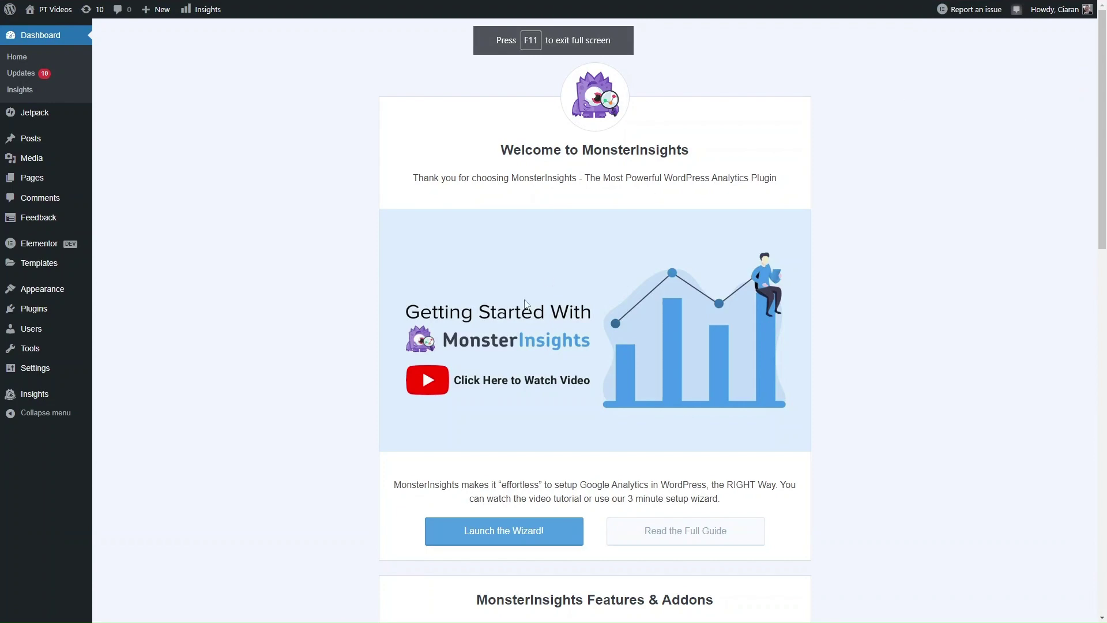
{"action": "scroll", "coordinate": [504, 346], "scroll_direction": "down", "scroll_amount": 2}
{"action": "scroll", "coordinate": [504, 346], "scroll_direction": "down", "scroll_amount": 12}
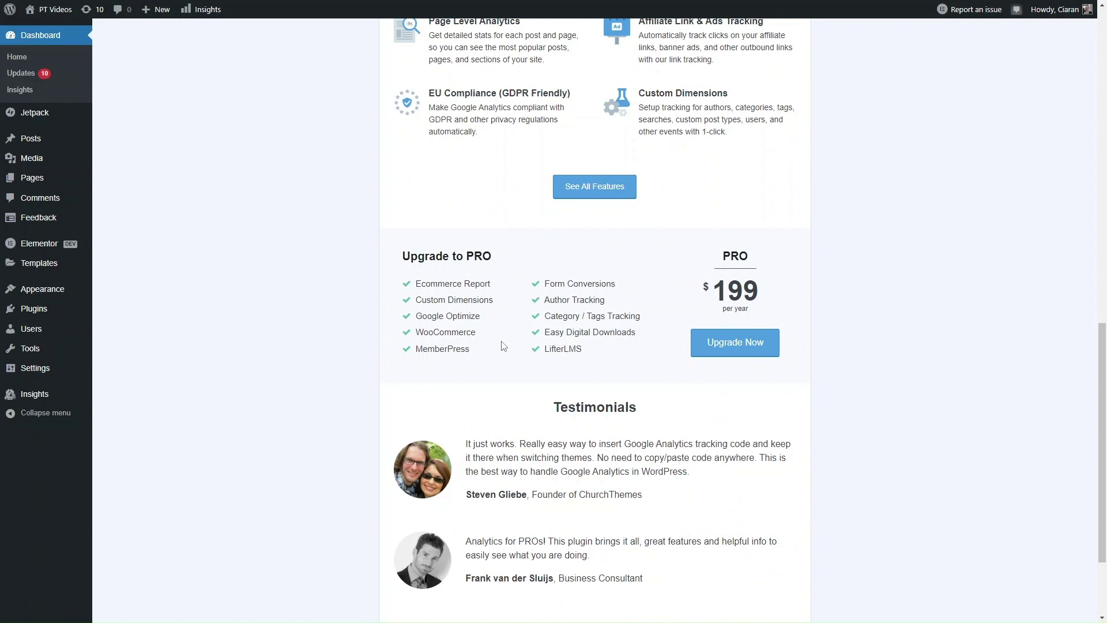
{"action": "scroll", "coordinate": [503, 346], "scroll_direction": "up", "scroll_amount": 10}
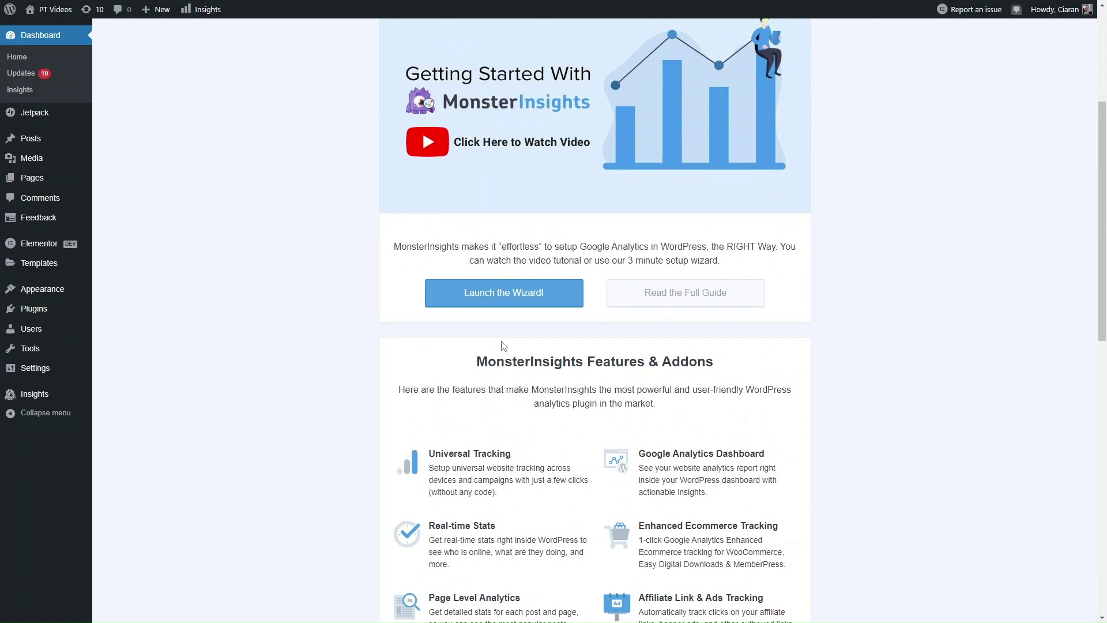
{"action": "scroll", "coordinate": [502, 274], "scroll_direction": "up", "scroll_amount": 3}
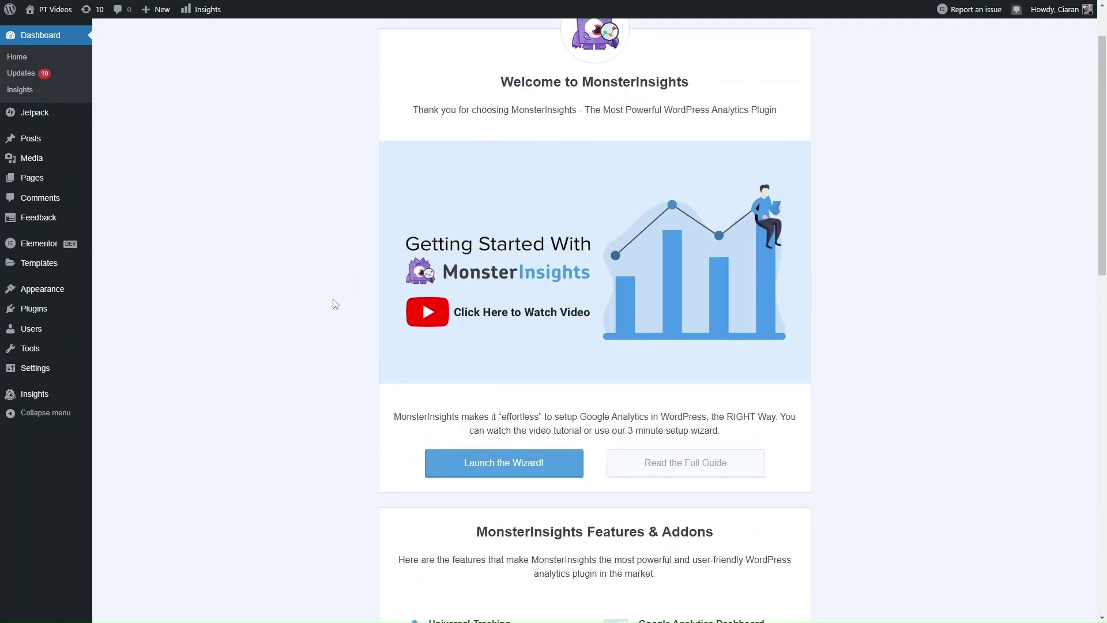
{"action": "left_click", "coordinate": [505, 479]}
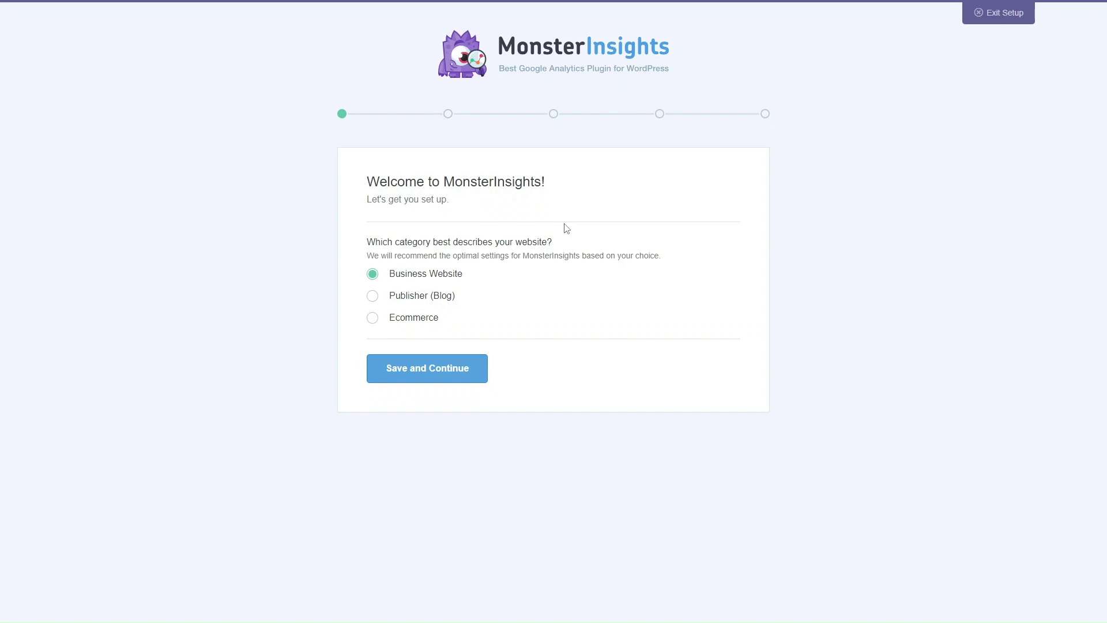
- Choose Publisher (Blog) as the website category and save it
{"action": "left_click", "coordinate": [432, 301]}
{"action": "left_click", "coordinate": [434, 378]}
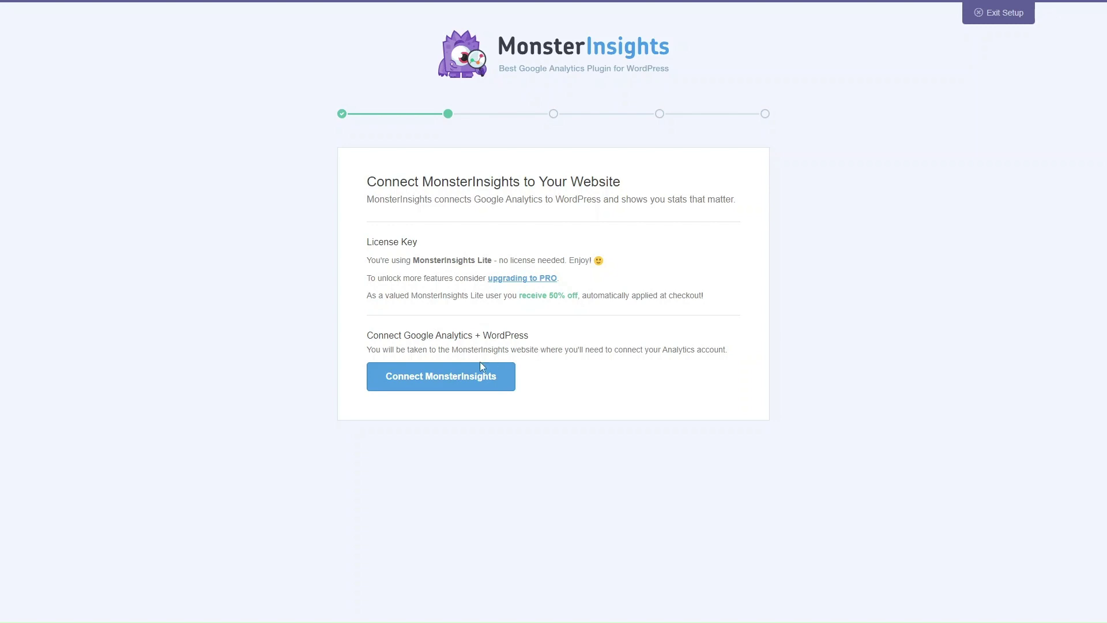
- Start connecting MonsterInsights to Google Analytics and pick the Google account to sign in with
{"action": "left_click", "coordinate": [447, 381]}
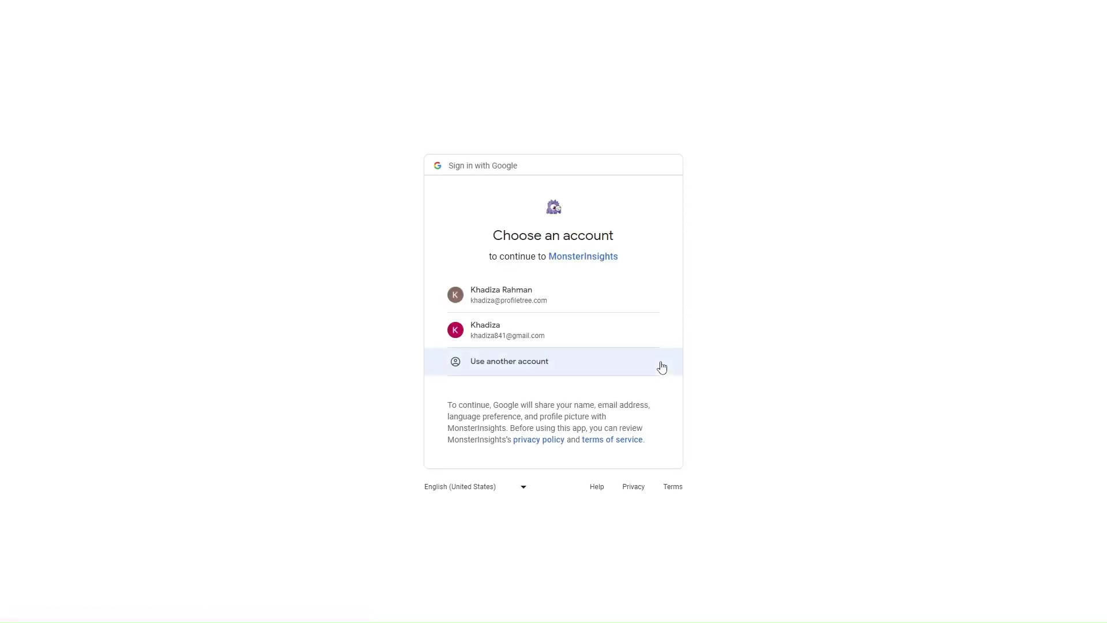
{"action": "left_click", "coordinate": [637, 311]}
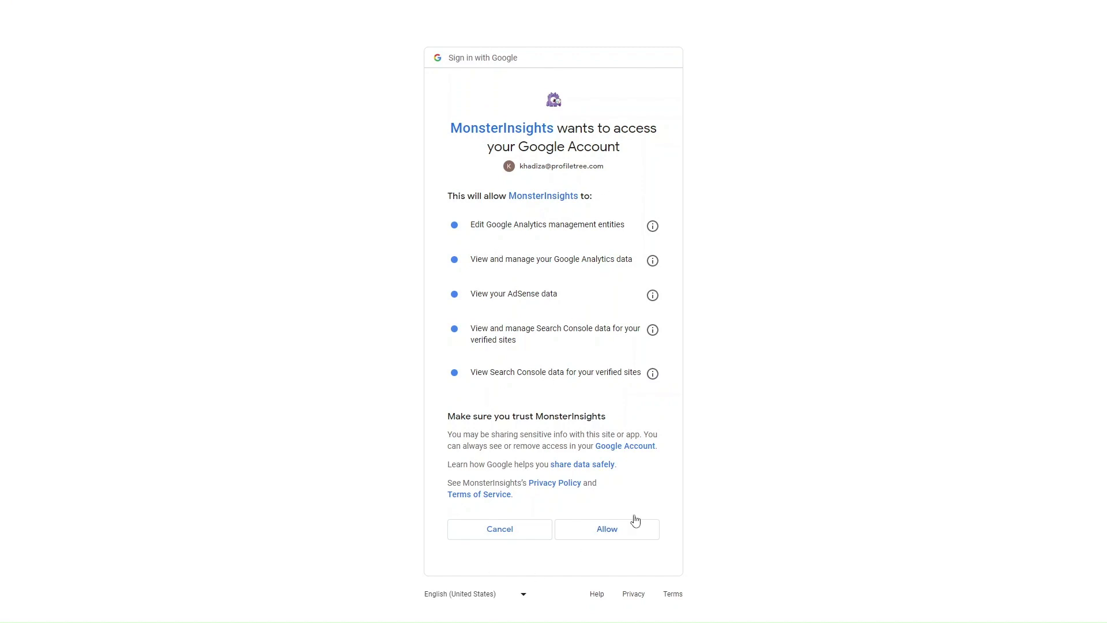
- Allow MonsterInsights access to the account's Analytics, AdSense and Search Console data
{"action": "left_click", "coordinate": [614, 538]}
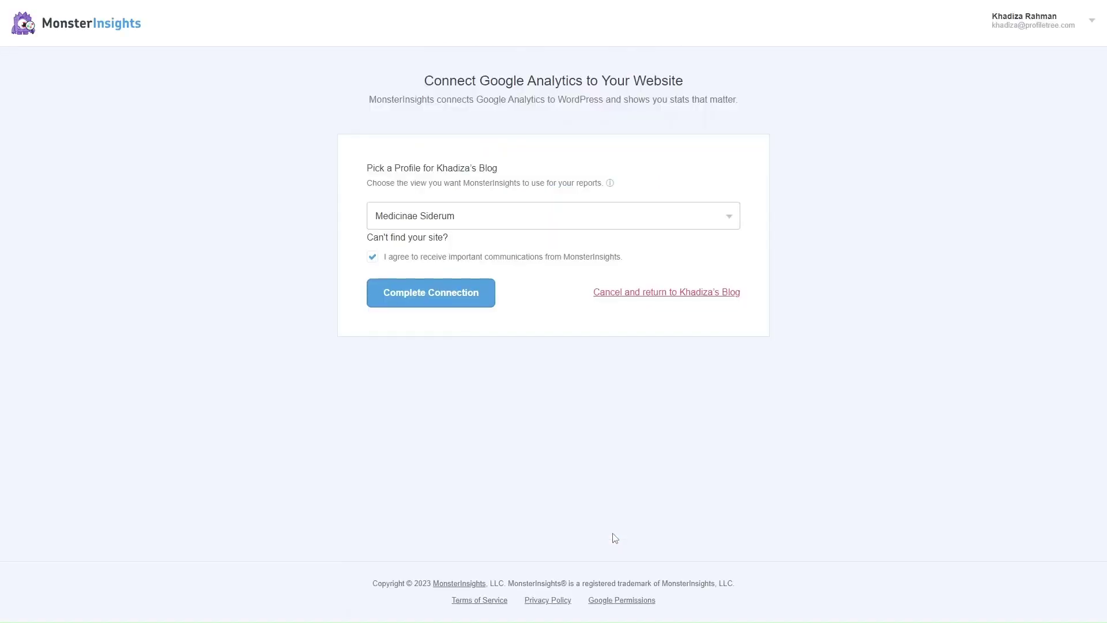
- Select the PT Videos Analytics profile and complete the Google Analytics connection
{"action": "left_click", "coordinate": [540, 223]}
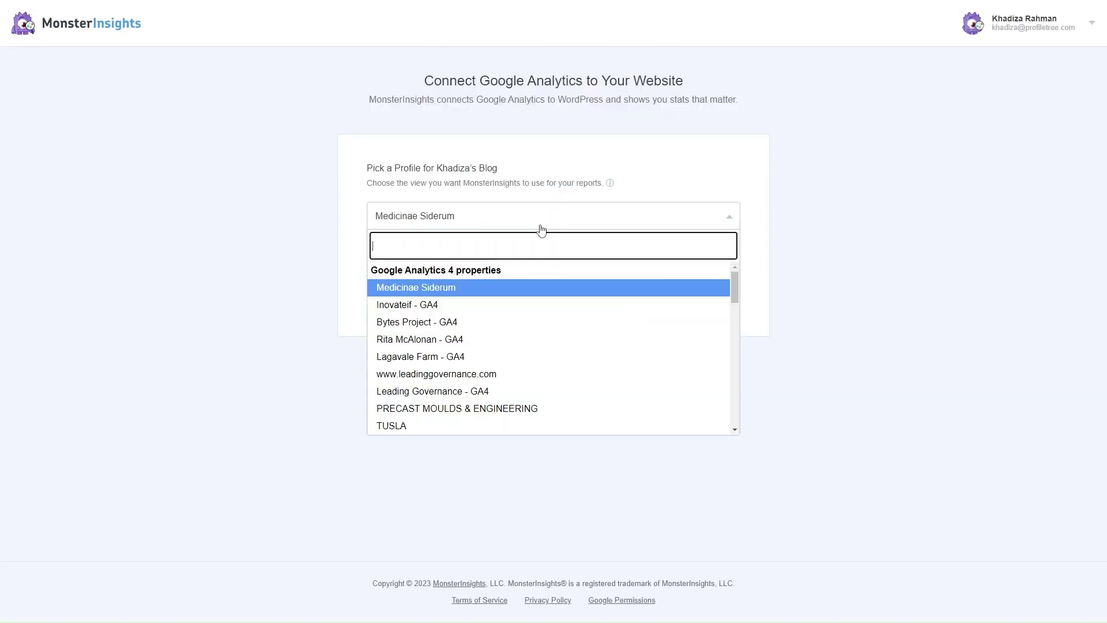
{"action": "scroll", "coordinate": [529, 408], "scroll_direction": "down", "scroll_amount": 10}
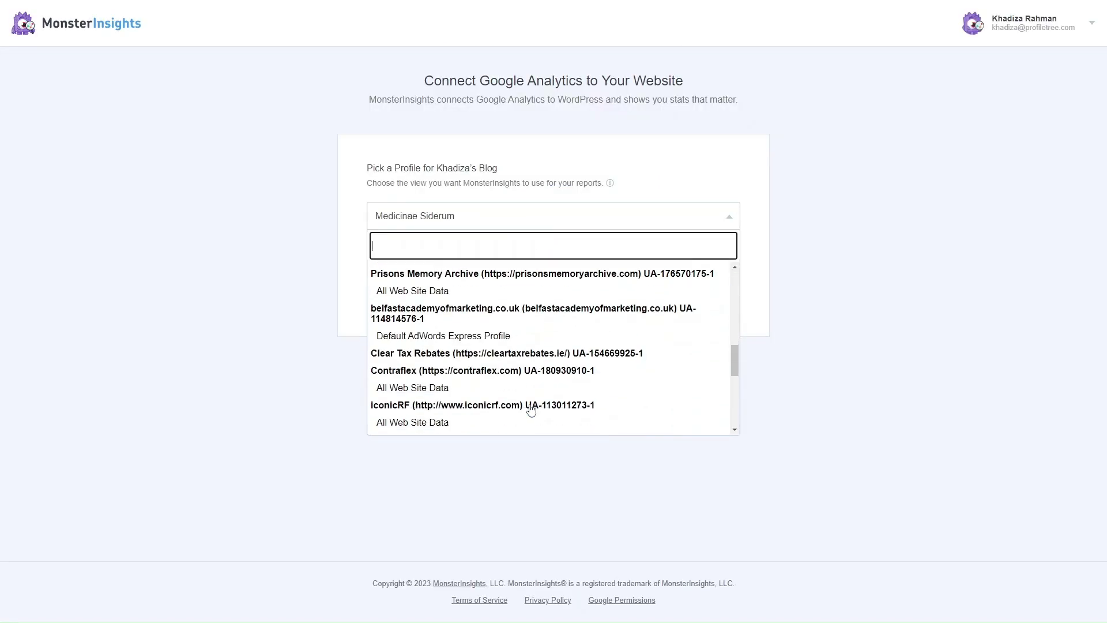
{"action": "left_click", "coordinate": [328, 519]}
{"action": "left_click", "coordinate": [487, 215]}
{"action": "scroll", "coordinate": [484, 323], "scroll_direction": "down", "scroll_amount": 10}
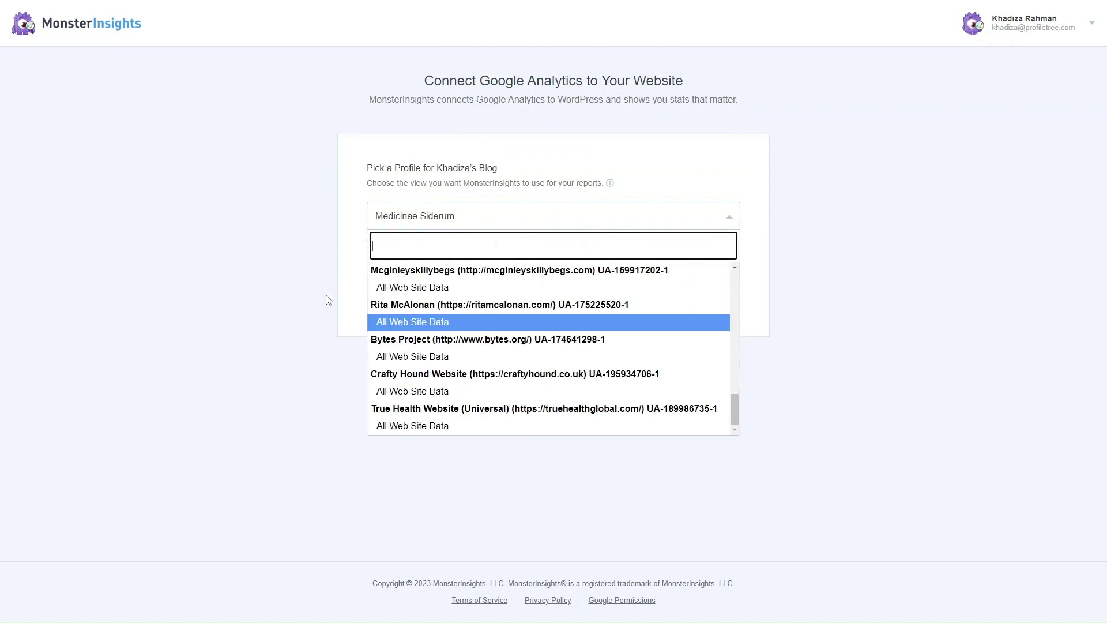
{"action": "scroll", "coordinate": [416, 314], "scroll_direction": "up", "scroll_amount": 3}
{"action": "scroll", "coordinate": [418, 317], "scroll_direction": "up", "scroll_amount": 2}
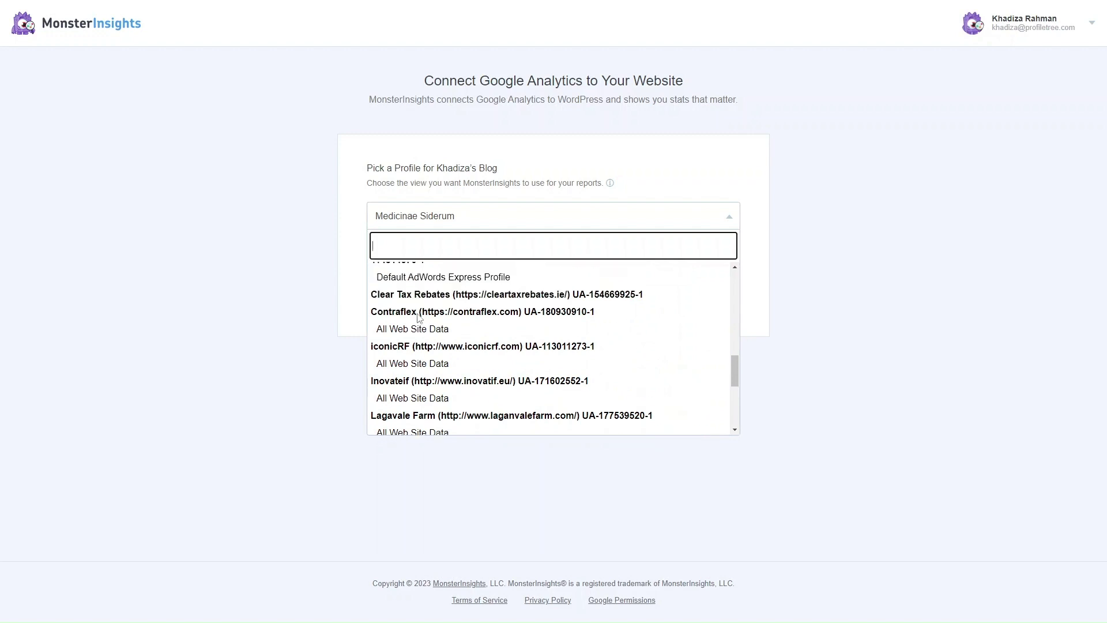
{"action": "left_click", "coordinate": [305, 332]}
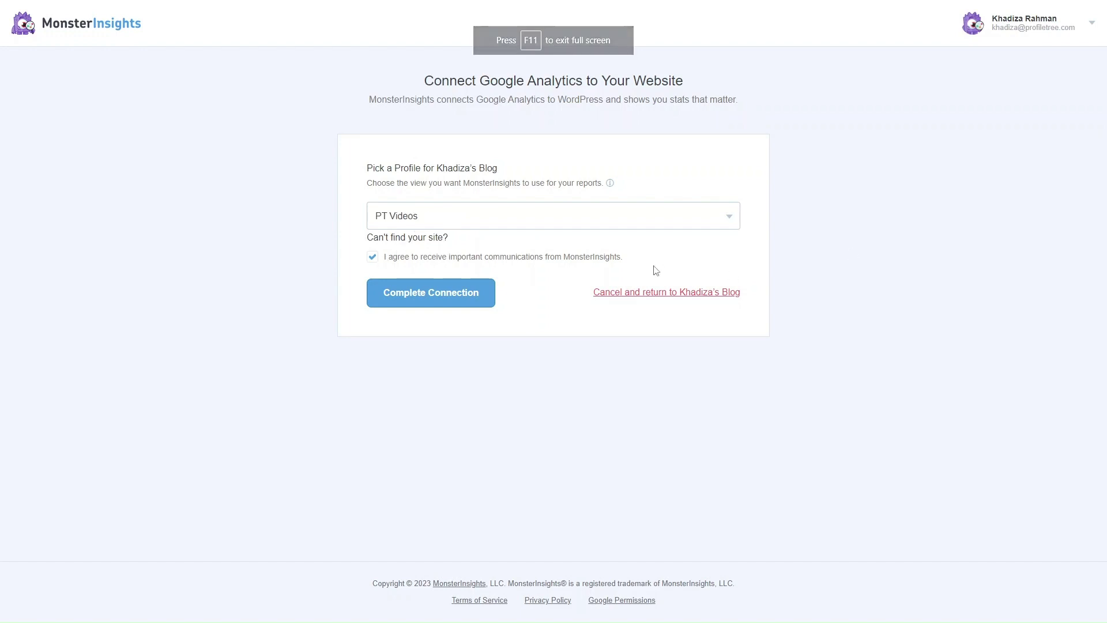
{"action": "left_click", "coordinate": [435, 295]}
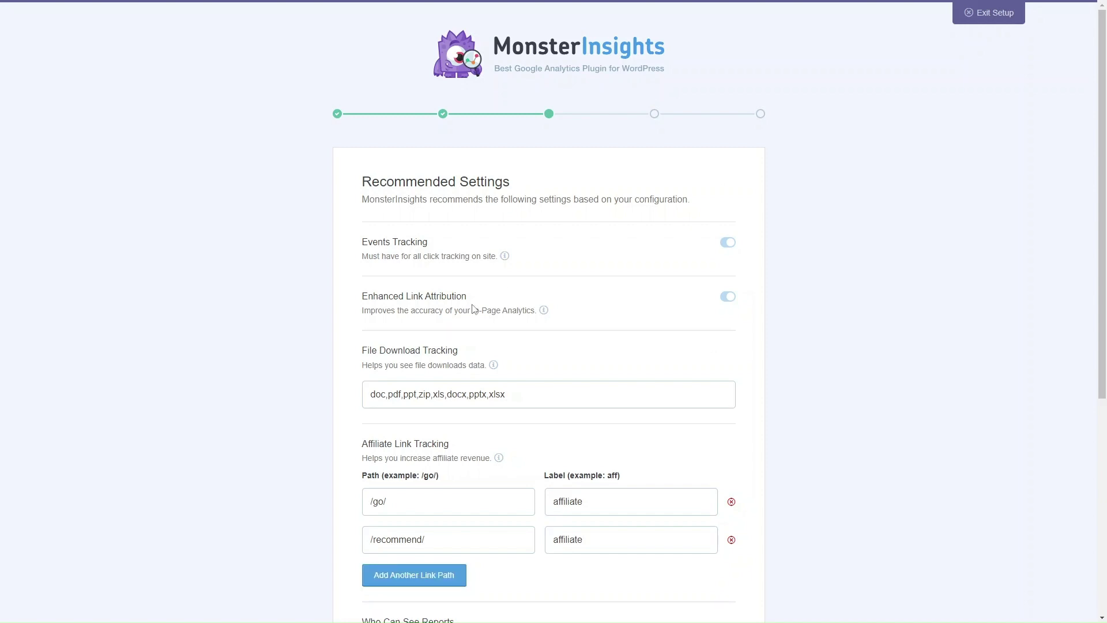
- Scroll through Recommended Settings, reviewing download types, /go/ and /recommend/ paths, and Administrator/Editor report access
{"action": "scroll", "coordinate": [473, 309], "scroll_direction": "down", "scroll_amount": 2}
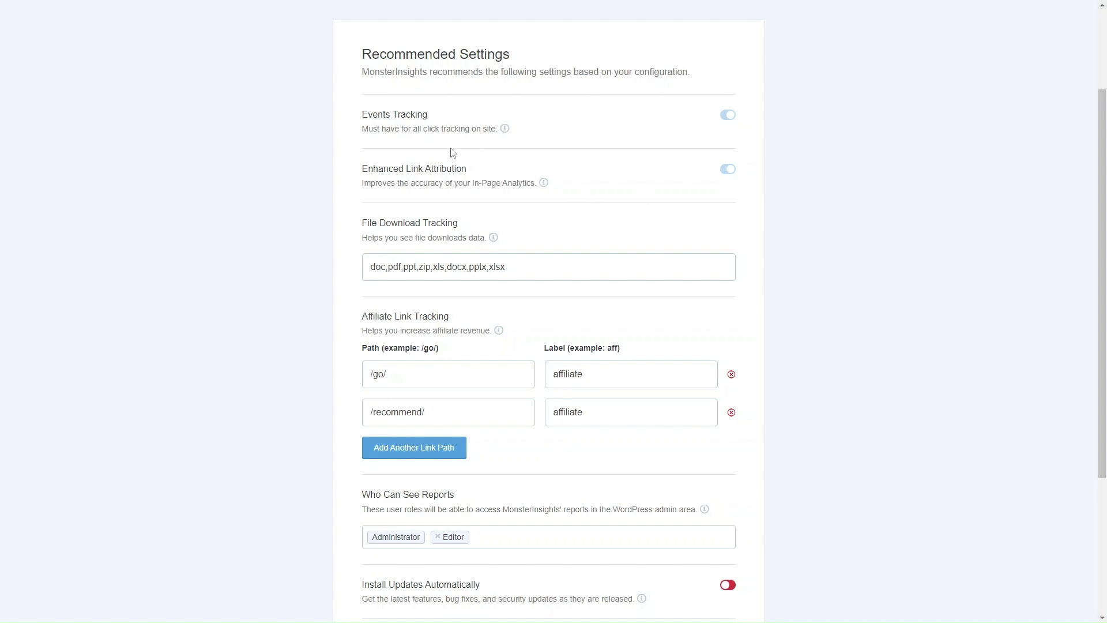
{"action": "scroll", "coordinate": [534, 215], "scroll_direction": "down", "scroll_amount": 2}
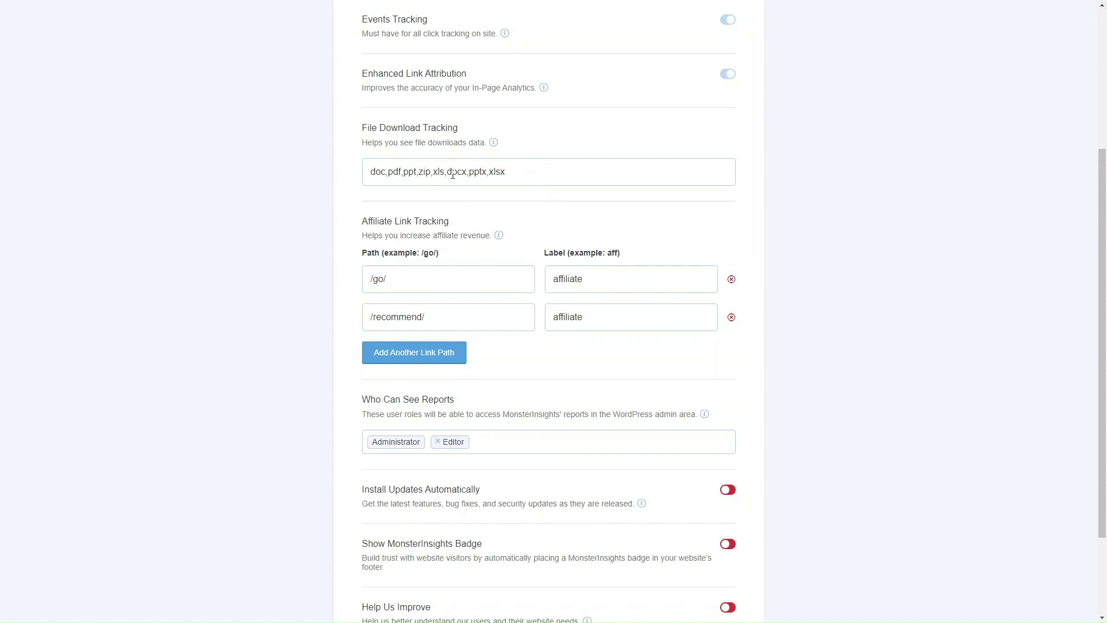
{"action": "scroll", "coordinate": [532, 325], "scroll_direction": "down", "scroll_amount": 3}
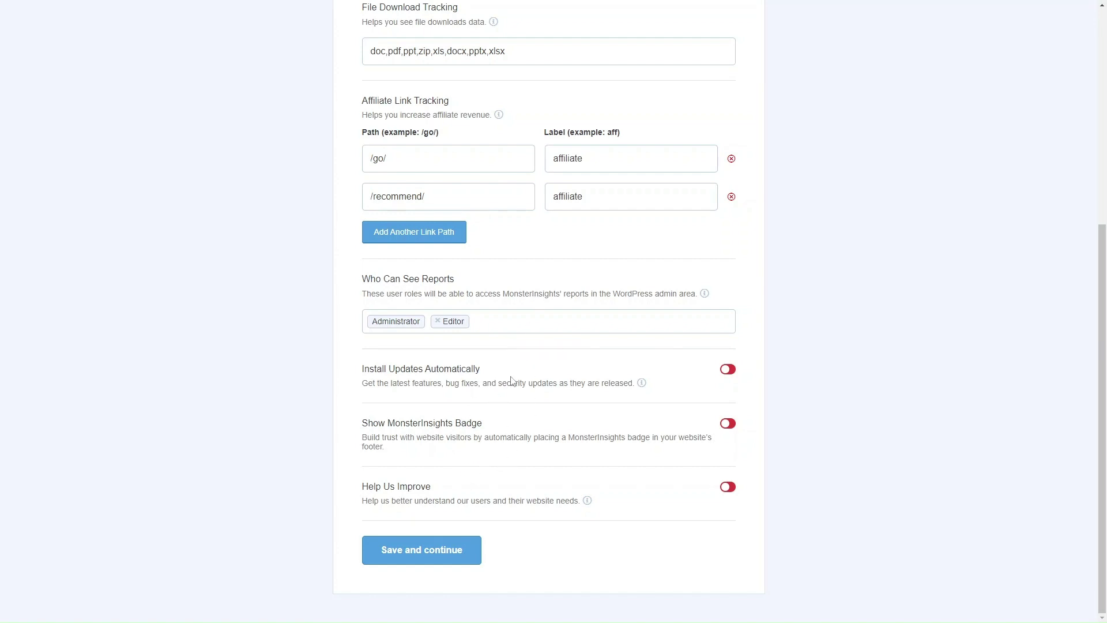
{"action": "scroll", "coordinate": [511, 381], "scroll_direction": "up", "scroll_amount": 5}
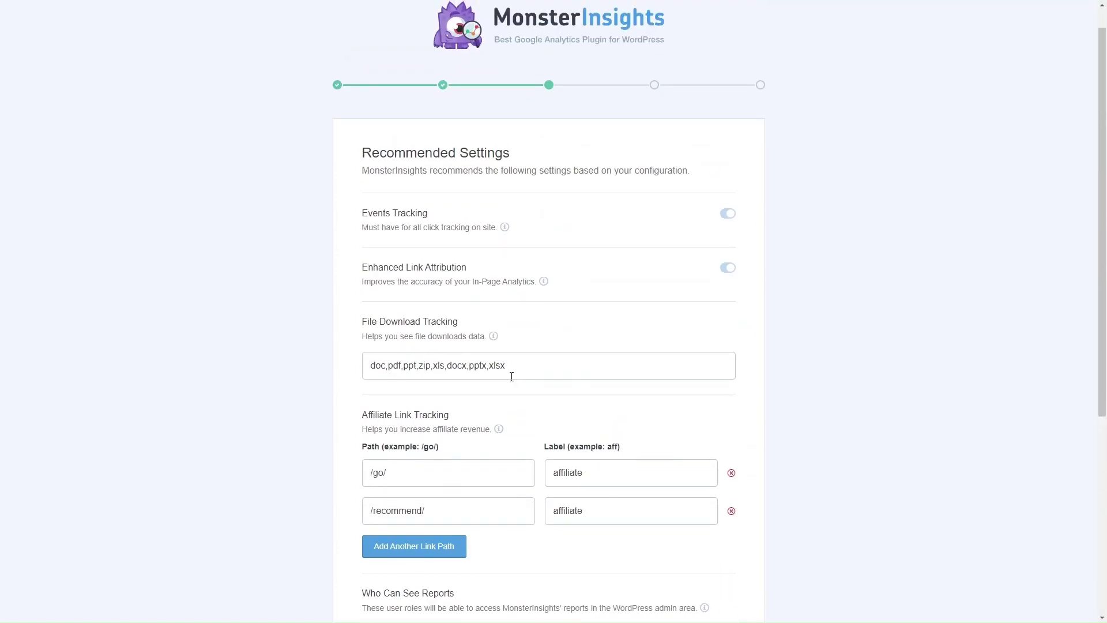
{"action": "scroll", "coordinate": [511, 377], "scroll_direction": "down", "scroll_amount": 1}
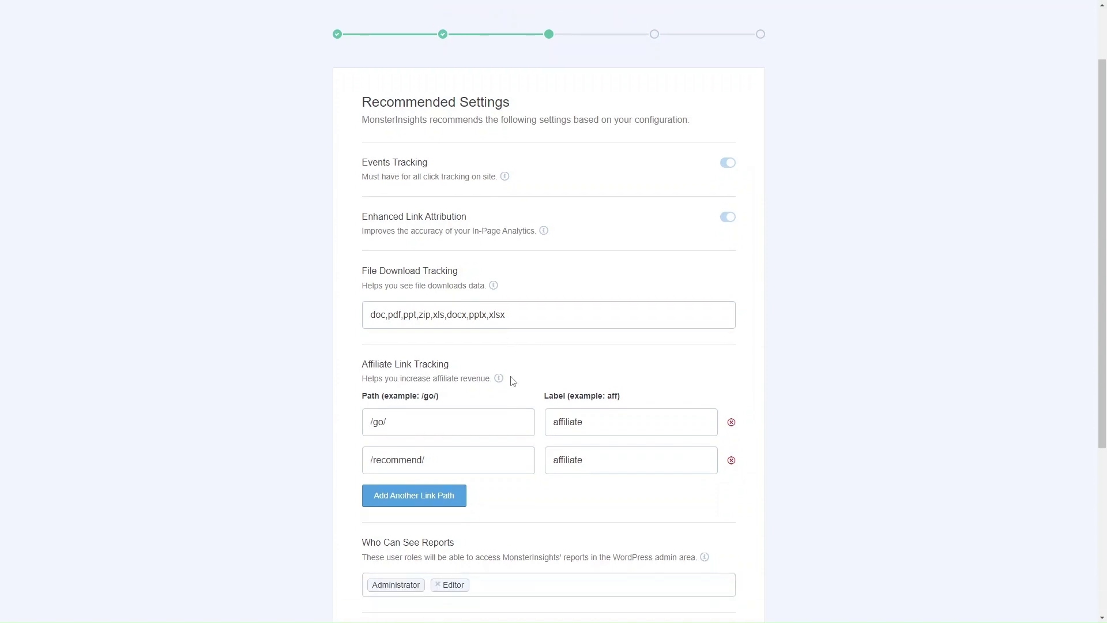
{"action": "scroll", "coordinate": [559, 338], "scroll_direction": "down", "scroll_amount": 4}
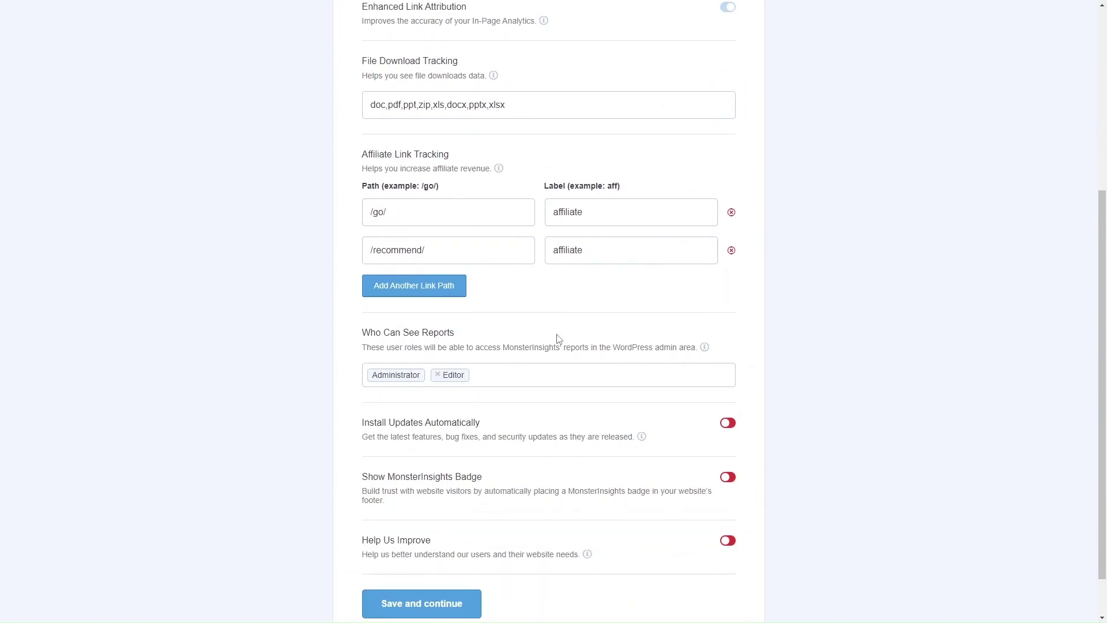
{"action": "scroll", "coordinate": [558, 339], "scroll_direction": "down", "scroll_amount": 1}
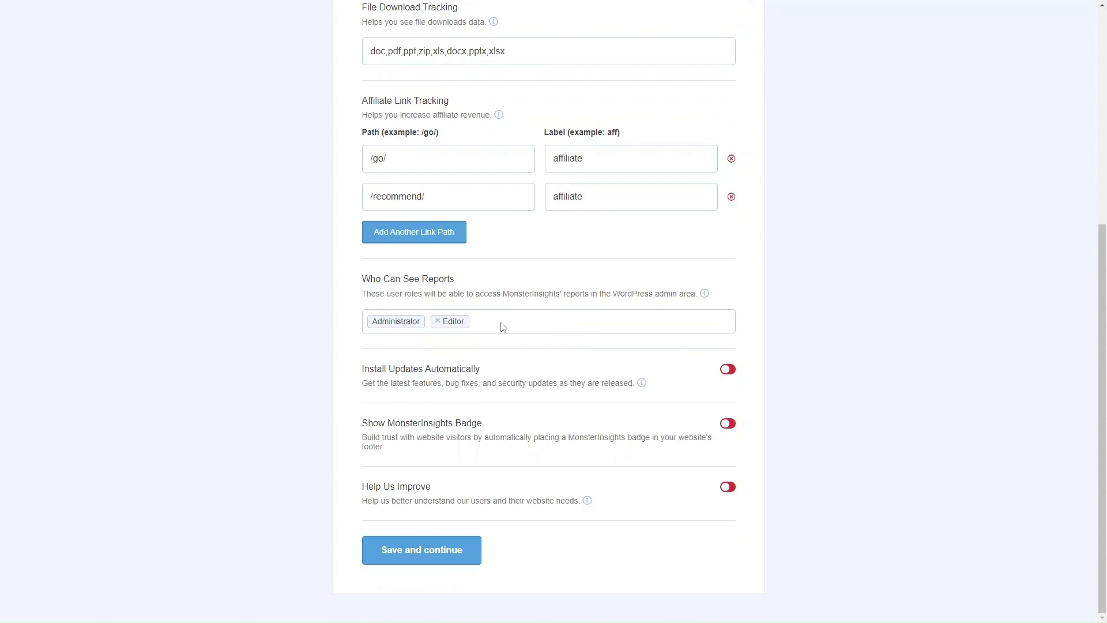
- Save the recommended settings and move to the website features step
{"action": "left_click", "coordinate": [440, 564]}
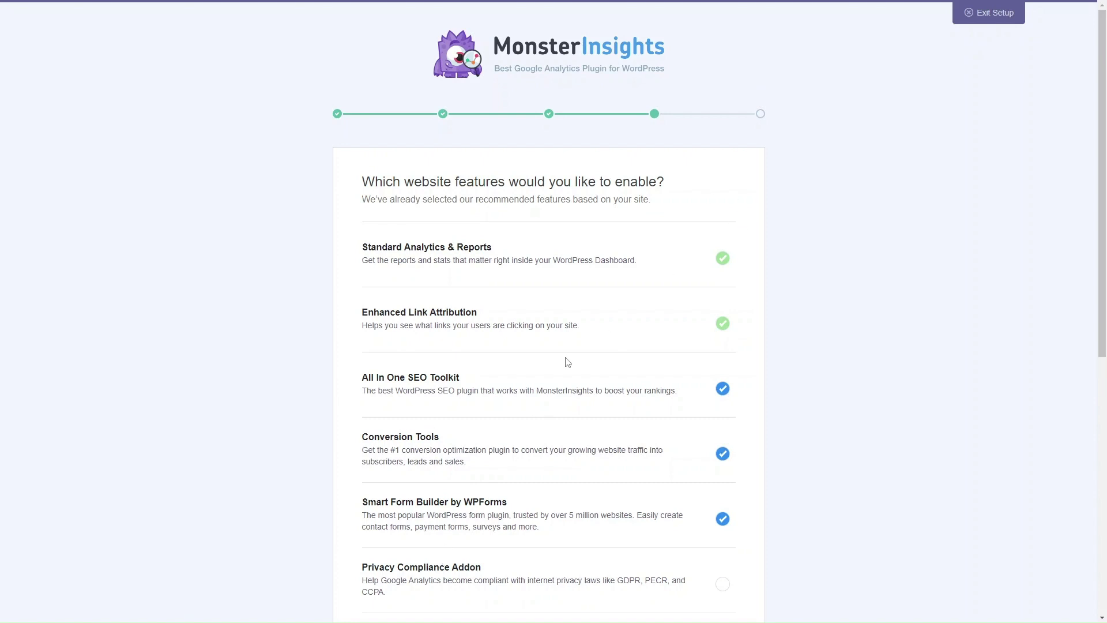
{"action": "scroll", "coordinate": [550, 310], "scroll_direction": "down", "scroll_amount": 2}
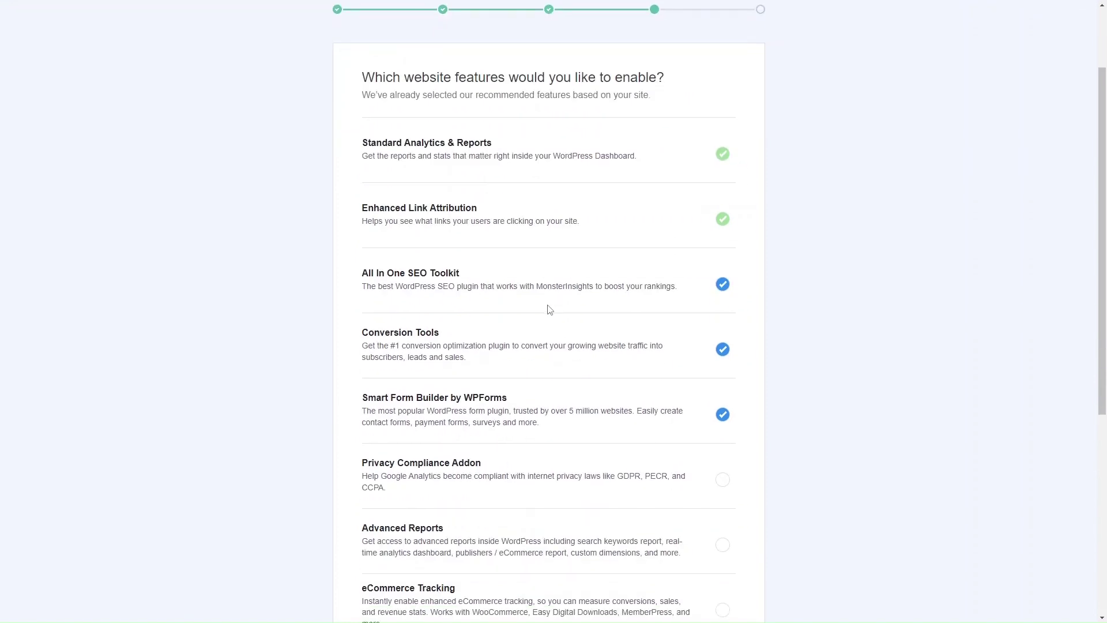
{"action": "scroll", "coordinate": [550, 310], "scroll_direction": "down", "scroll_amount": 2}
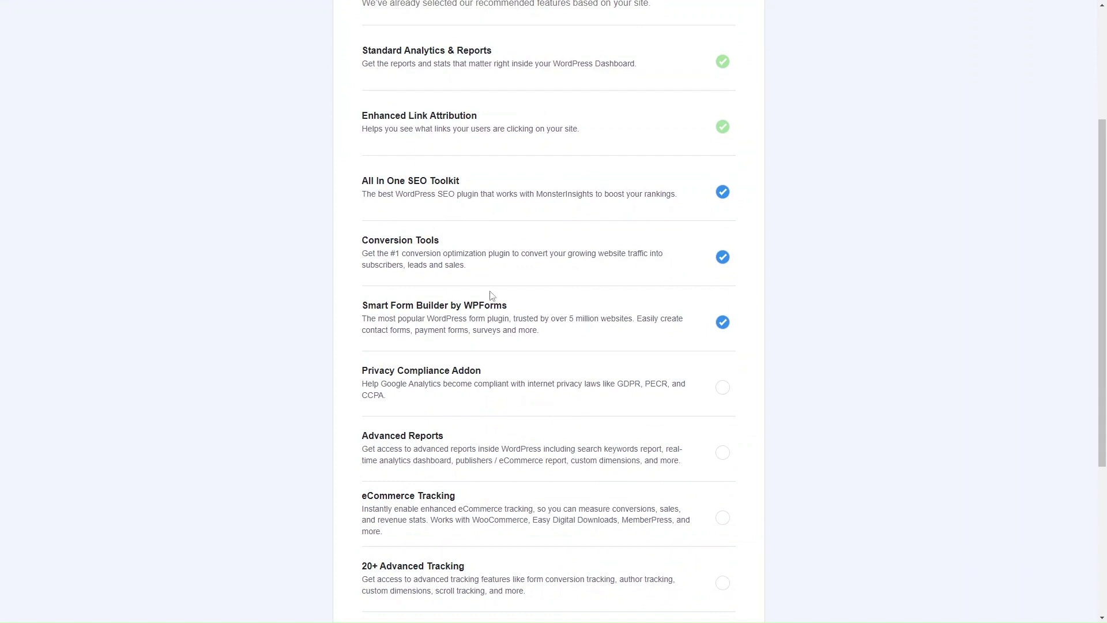
{"action": "scroll", "coordinate": [492, 296], "scroll_direction": "up", "scroll_amount": 1}
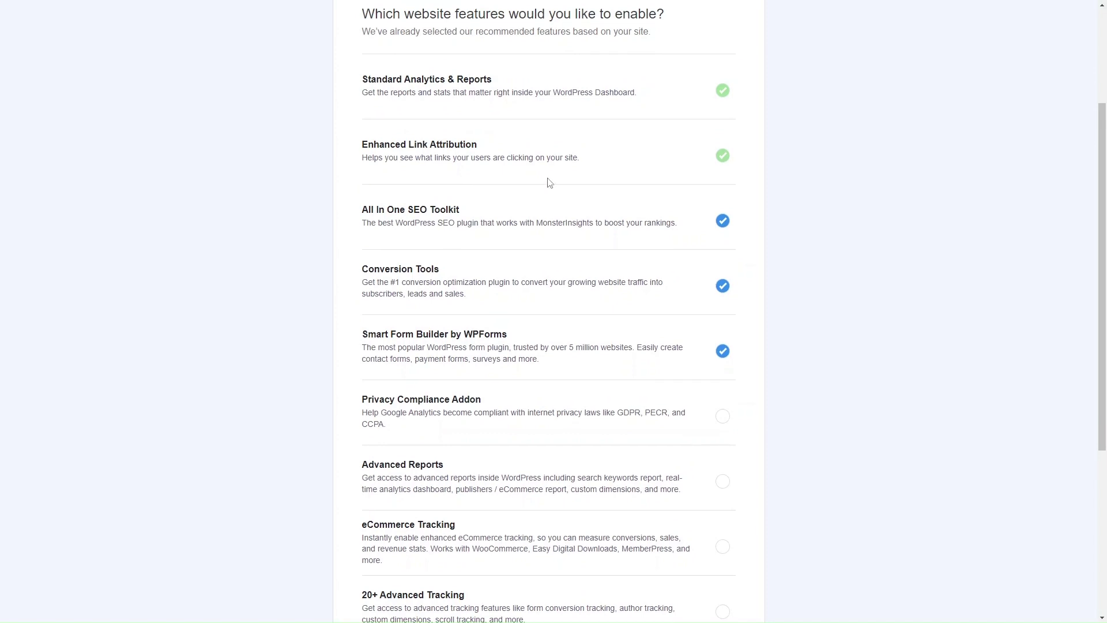
{"action": "scroll", "coordinate": [551, 234], "scroll_direction": "up", "scroll_amount": 2}
- Turn off Conversion Tools, All In One SEO Toolkit and Smart Form Builder, then finish the wizard
{"action": "left_click", "coordinate": [723, 345]}
{"action": "left_click", "coordinate": [723, 281]}
{"action": "left_click", "coordinate": [722, 409]}
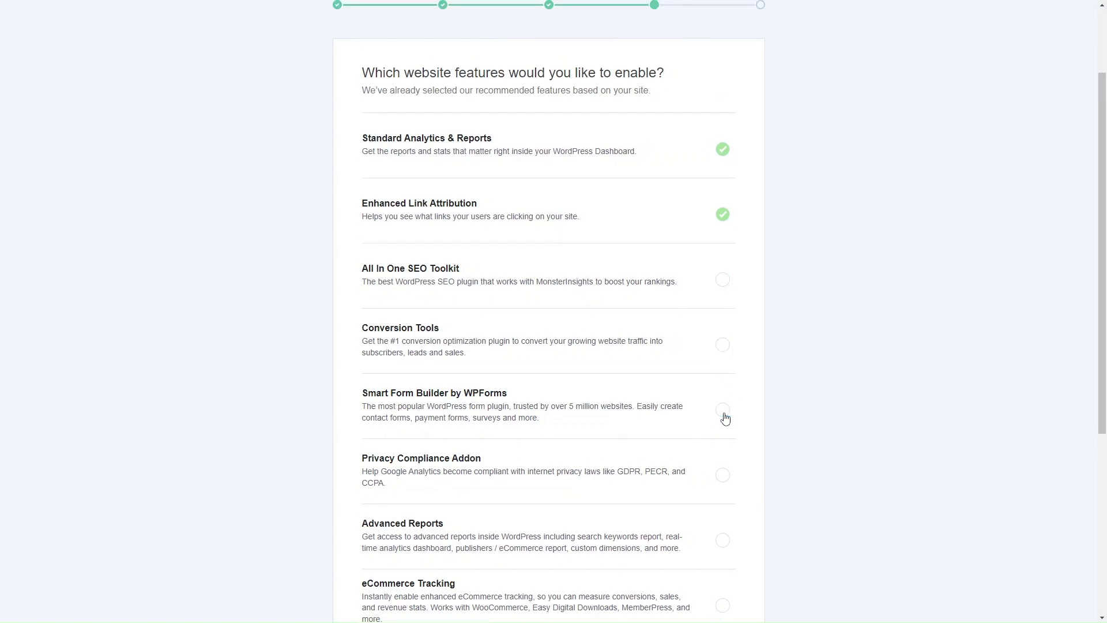
{"action": "scroll", "coordinate": [634, 323], "scroll_direction": "up", "scroll_amount": 1}
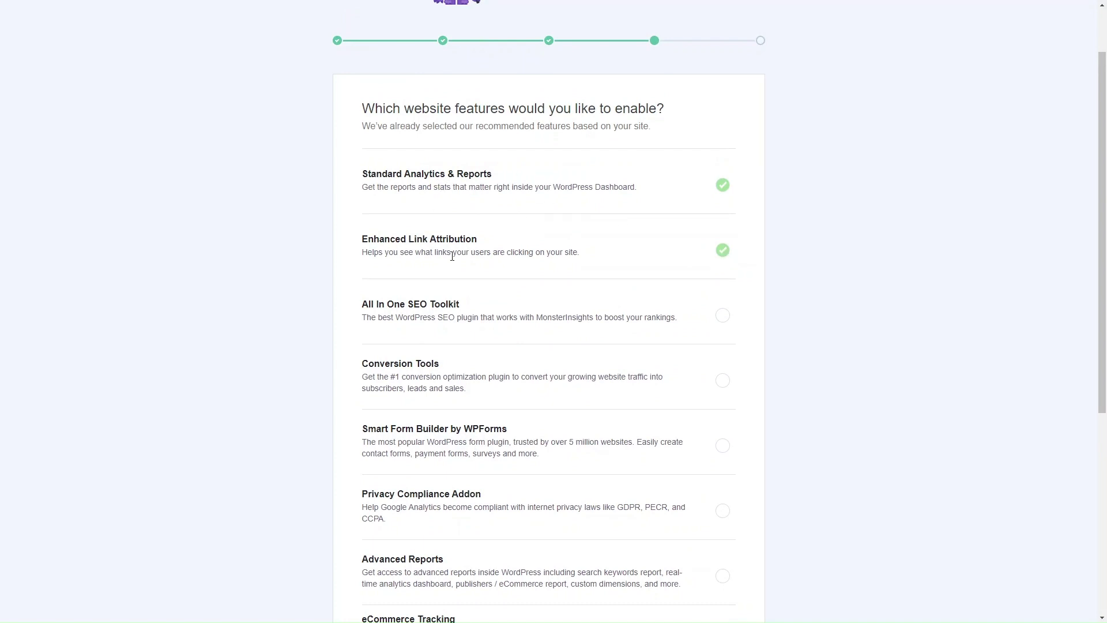
{"action": "scroll", "coordinate": [452, 256], "scroll_direction": "down", "scroll_amount": 5}
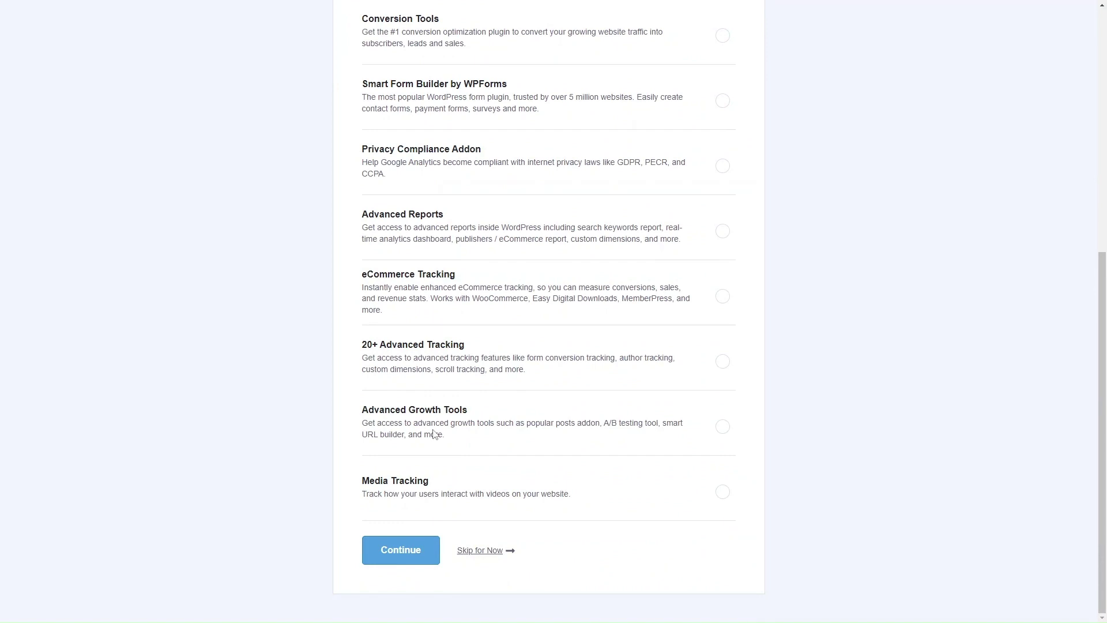
{"action": "scroll", "coordinate": [433, 434], "scroll_direction": "up", "scroll_amount": 5}
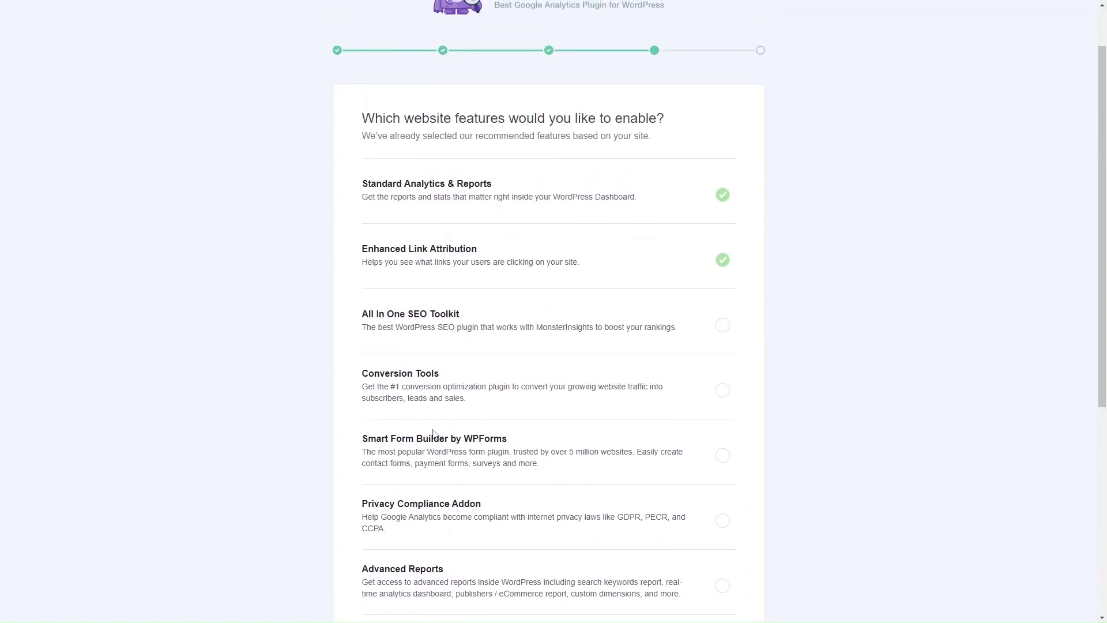
{"action": "scroll", "coordinate": [434, 433], "scroll_direction": "down", "scroll_amount": 5}
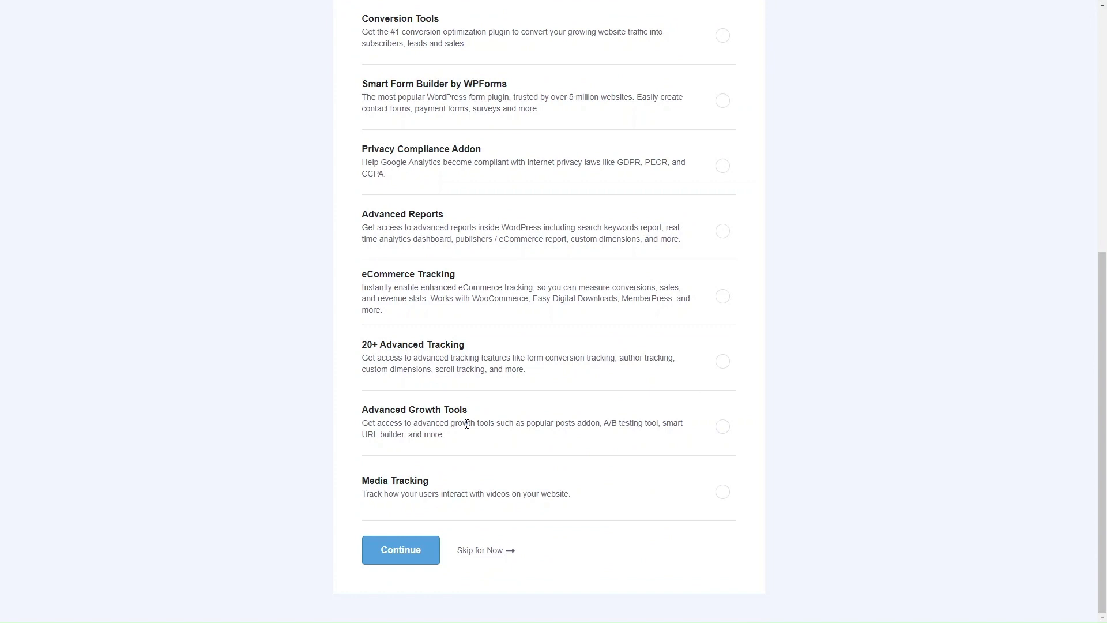
{"action": "left_click", "coordinate": [408, 550]}
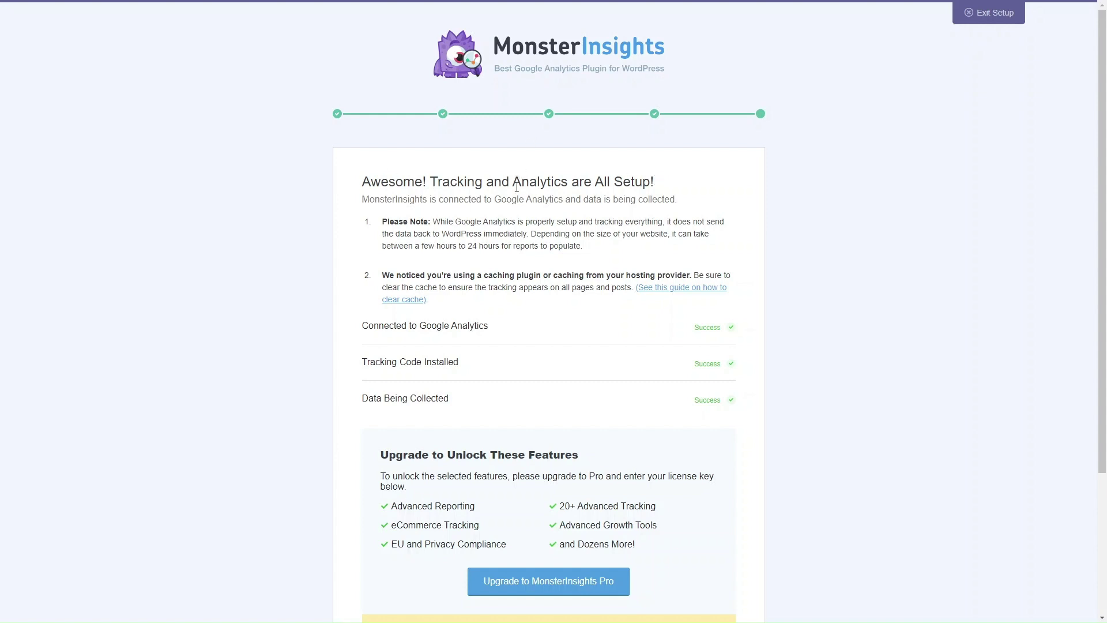
- Scroll down the All Setup page to review its three Success checks
{"action": "scroll", "coordinate": [584, 262], "scroll_direction": "down", "scroll_amount": 3}
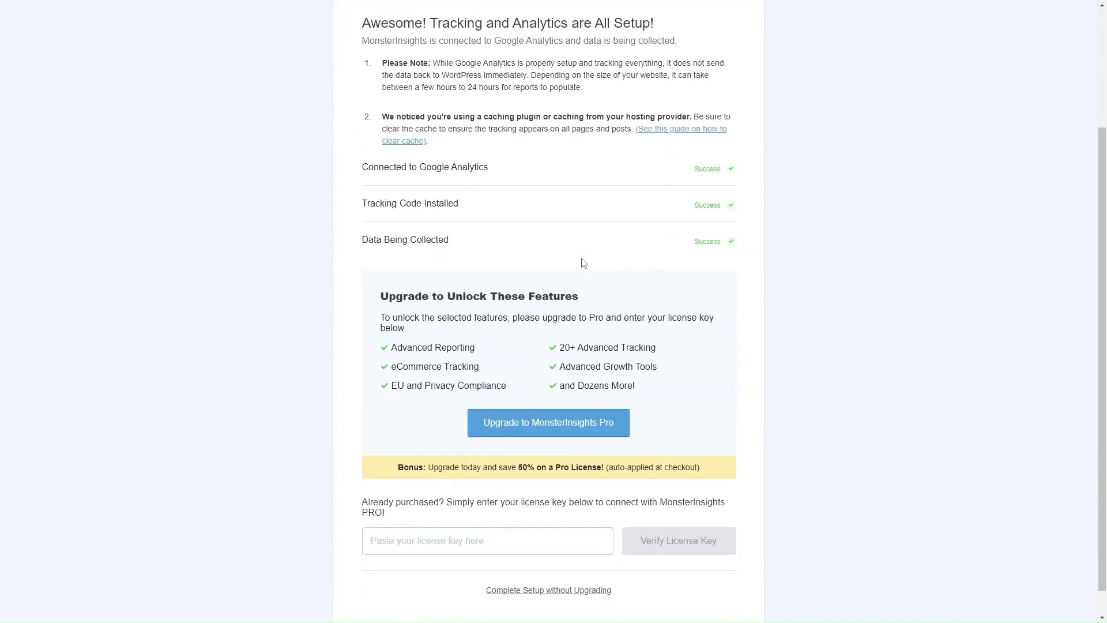
{"action": "scroll", "coordinate": [439, 425], "scroll_direction": "down", "scroll_amount": 1}
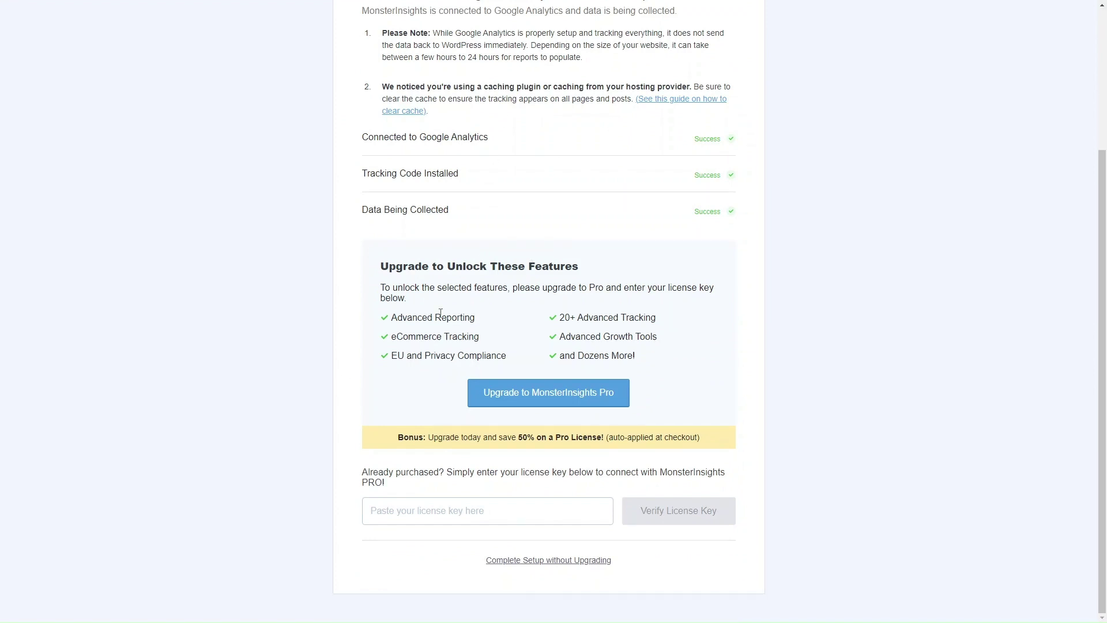
- Finish MonsterInsights setup without upgrading to Pro, then open the analytics reports
{"action": "left_click", "coordinate": [583, 562]}
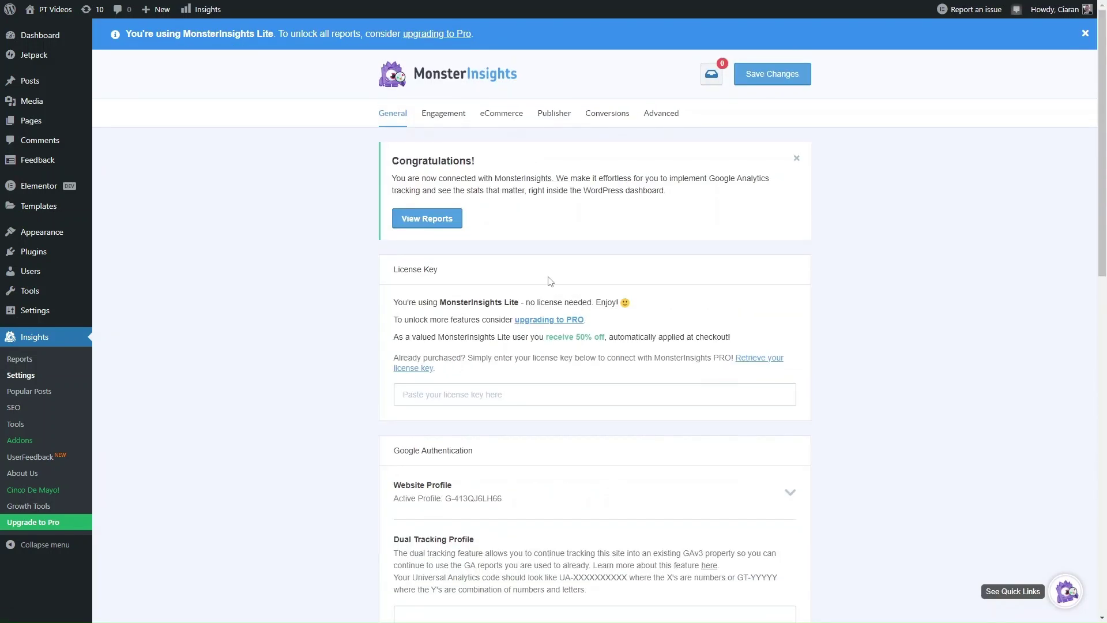
{"action": "scroll", "coordinate": [548, 281], "scroll_direction": "down", "scroll_amount": 10}
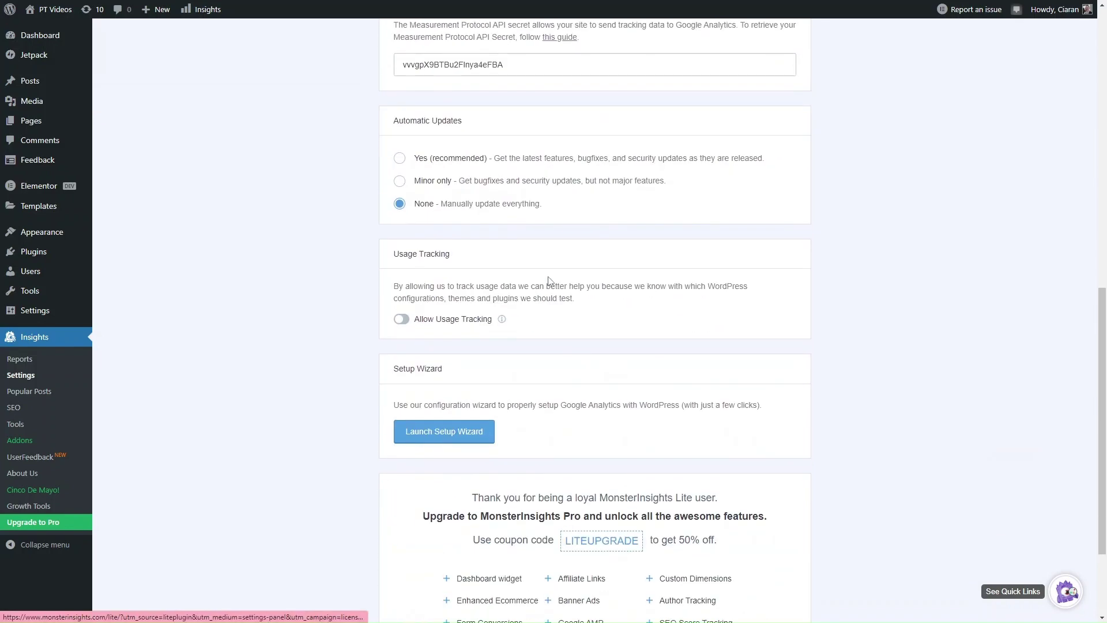
{"action": "scroll", "coordinate": [549, 280], "scroll_direction": "up", "scroll_amount": 12}
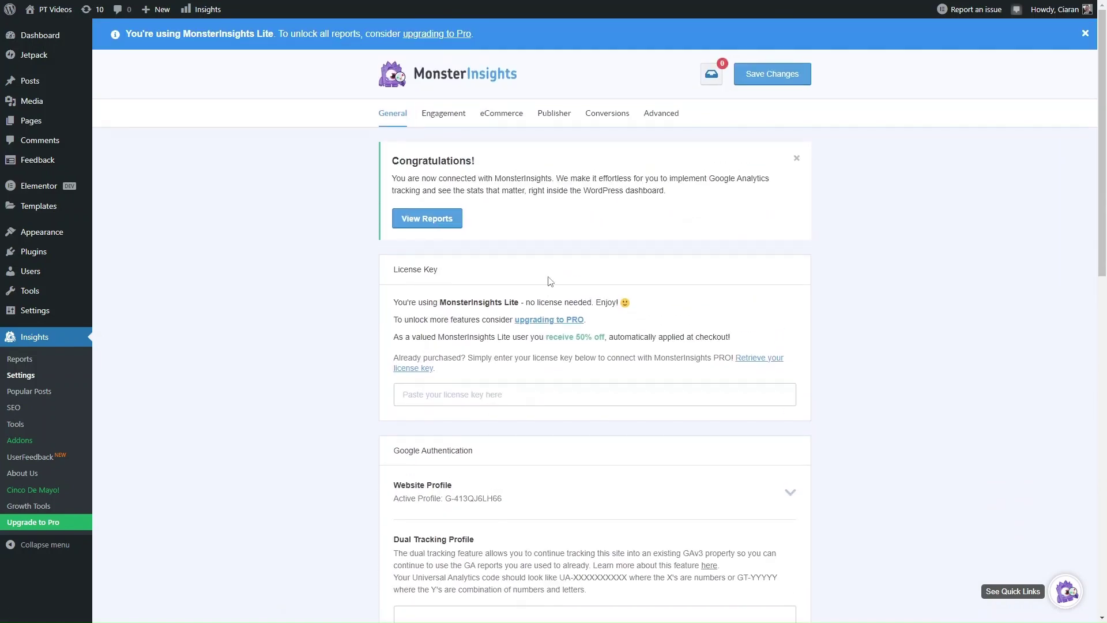
{"action": "left_click", "coordinate": [439, 216]}
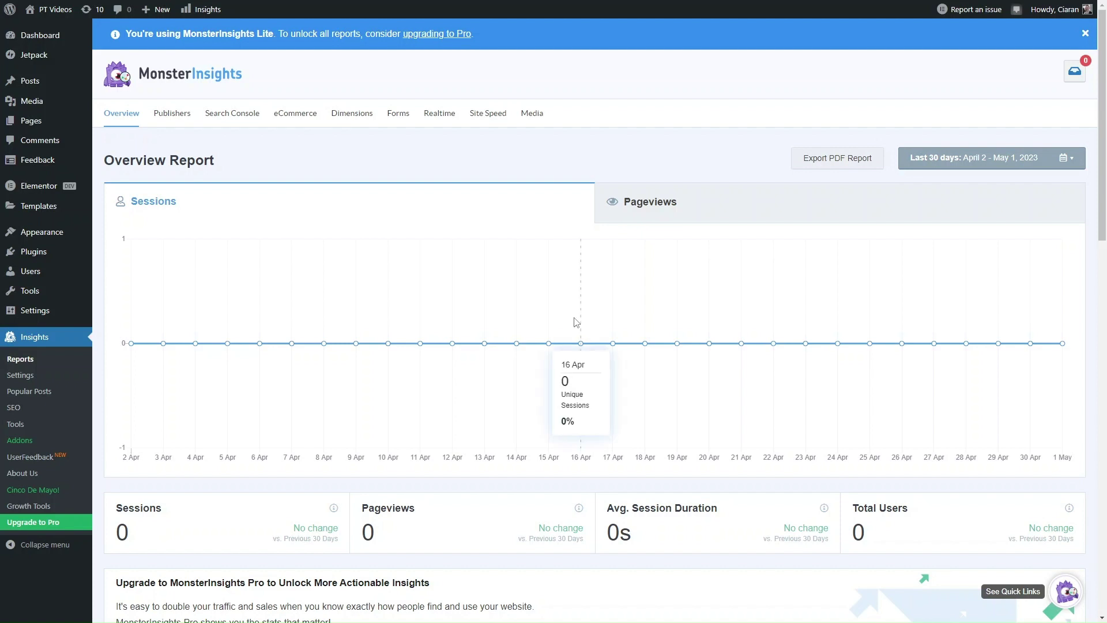
- Scroll through the 30-day Overview Report showing 0 sessions, pageviews and total users
{"action": "scroll", "coordinate": [574, 320], "scroll_direction": "down", "scroll_amount": 3}
{"action": "scroll", "coordinate": [563, 383], "scroll_direction": "down", "scroll_amount": 5}
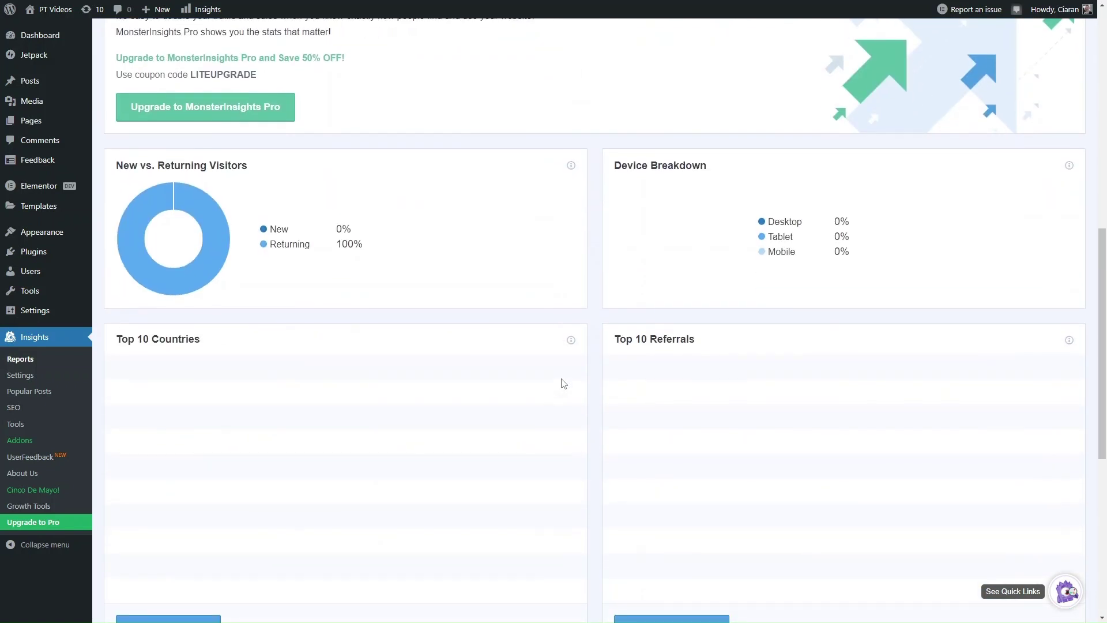
{"action": "scroll", "coordinate": [563, 384], "scroll_direction": "down", "scroll_amount": 5}
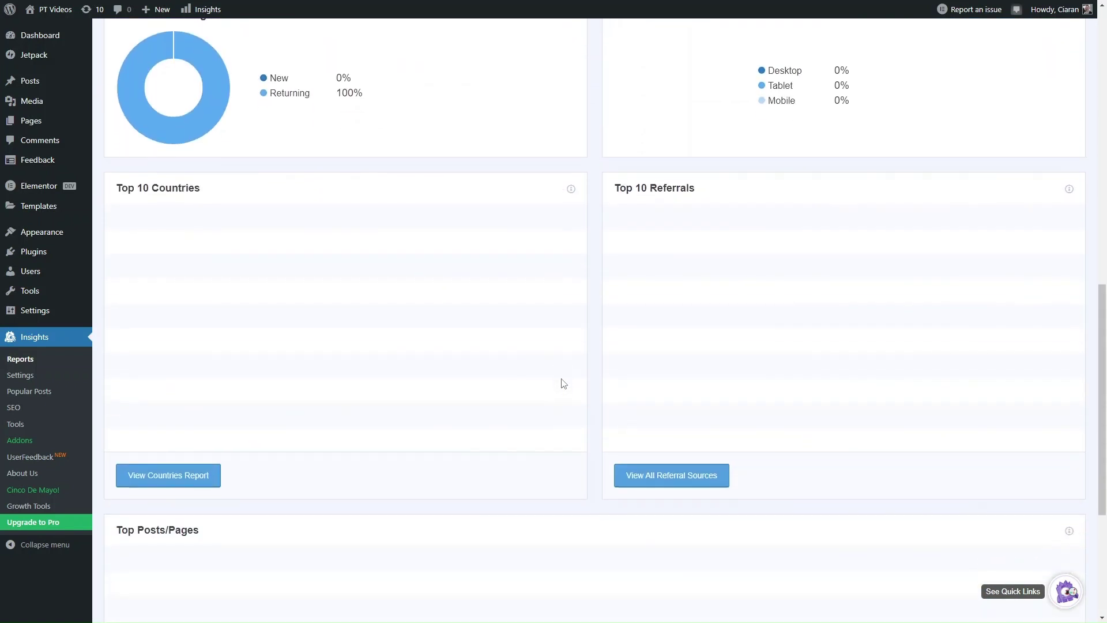
{"action": "scroll", "coordinate": [563, 383], "scroll_direction": "down", "scroll_amount": 1}
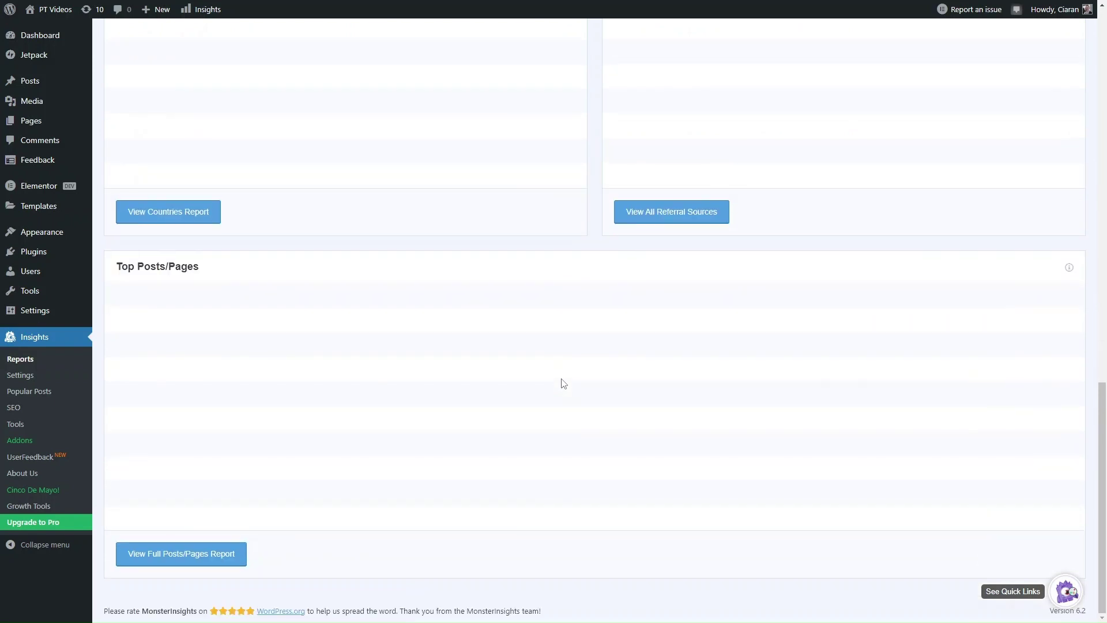
{"action": "scroll", "coordinate": [564, 383], "scroll_direction": "up", "scroll_amount": 12}
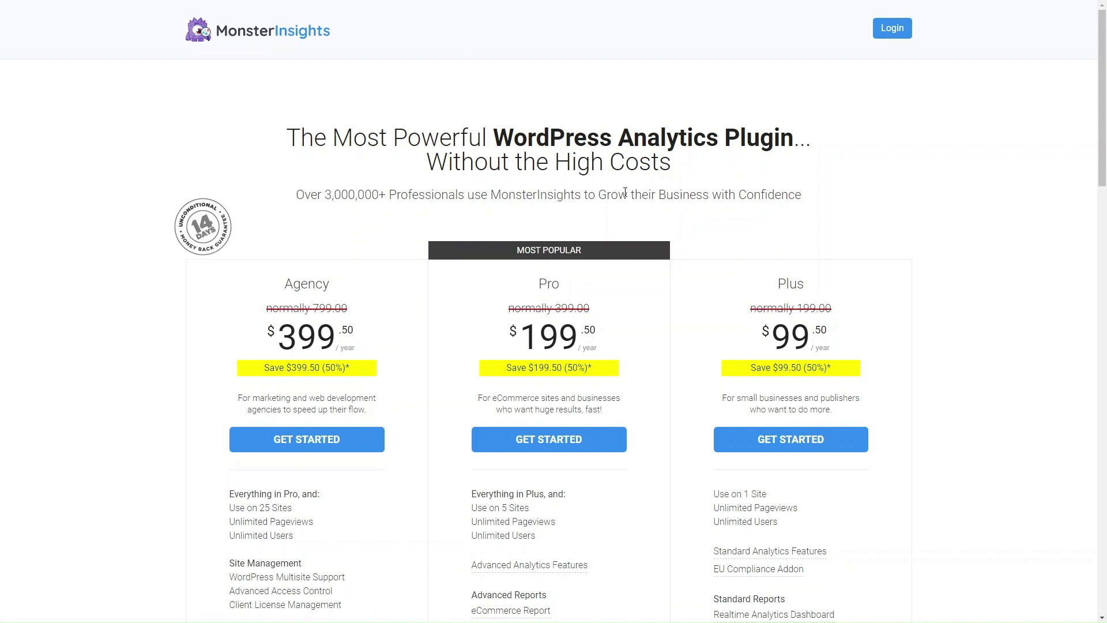
{"action": "scroll", "coordinate": [637, 427], "scroll_direction": "down", "scroll_amount": 2}
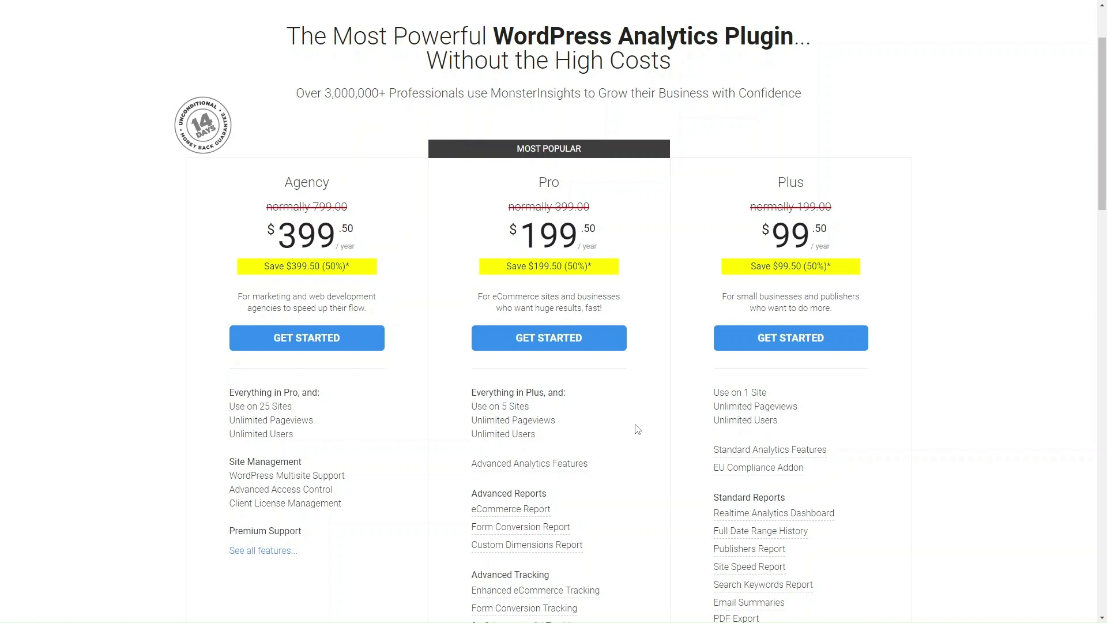
{"action": "scroll", "coordinate": [712, 359], "scroll_direction": "down", "scroll_amount": 8}
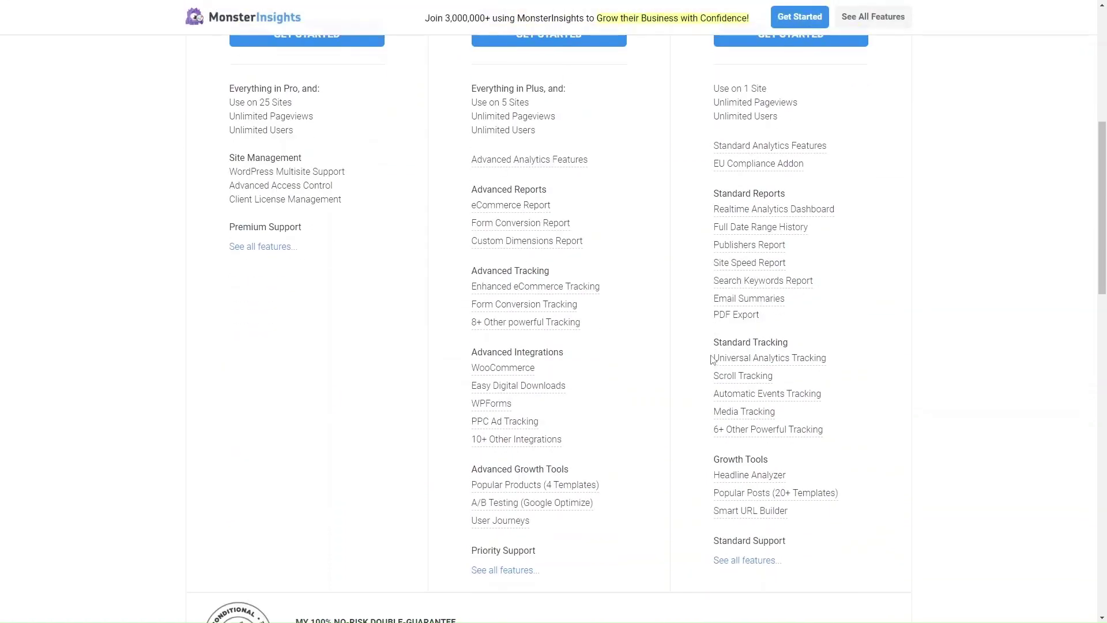
{"action": "scroll", "coordinate": [712, 360], "scroll_direction": "down", "scroll_amount": 2}
{"action": "scroll", "coordinate": [713, 360], "scroll_direction": "up", "scroll_amount": 6}
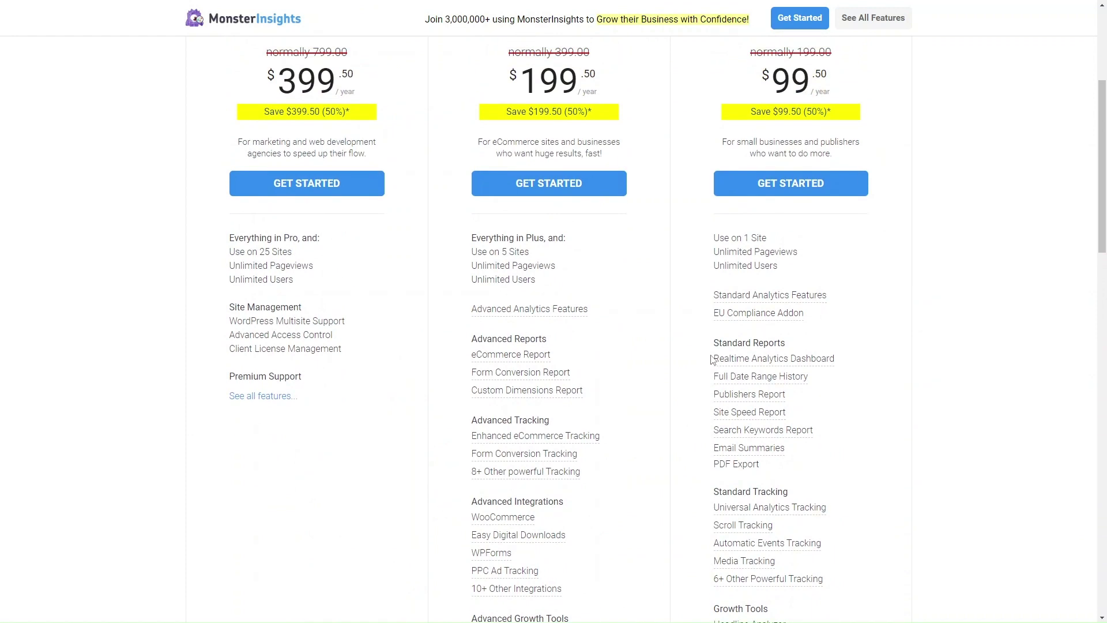
{"action": "scroll", "coordinate": [712, 360], "scroll_direction": "down", "scroll_amount": 1}
{"action": "scroll", "coordinate": [712, 359], "scroll_direction": "down", "scroll_amount": 6}
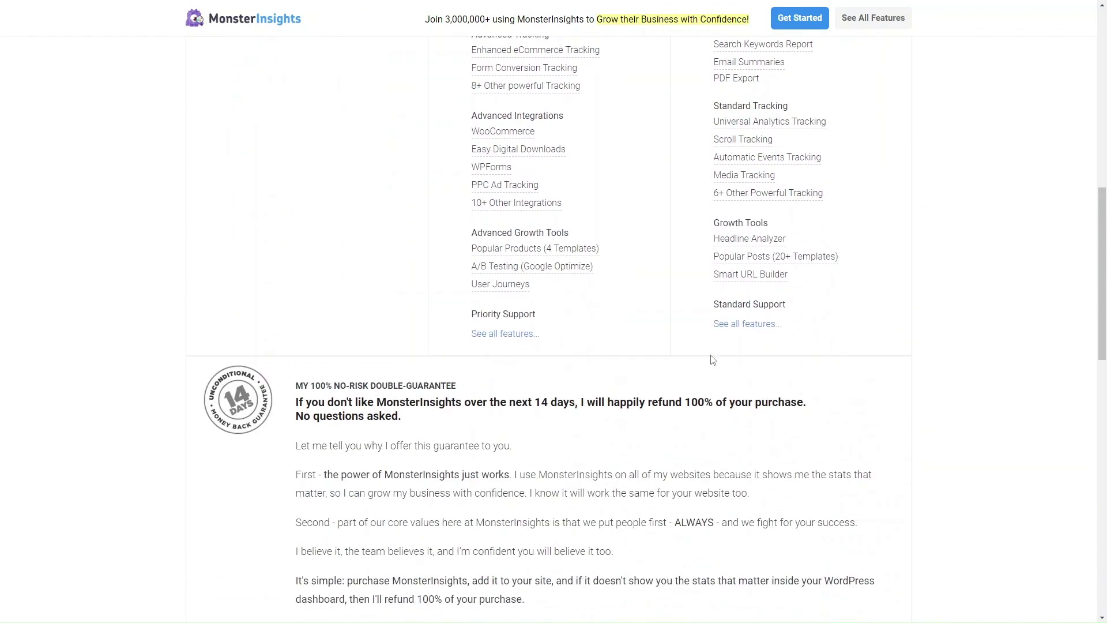
{"action": "scroll", "coordinate": [712, 360], "scroll_direction": "down", "scroll_amount": 2}
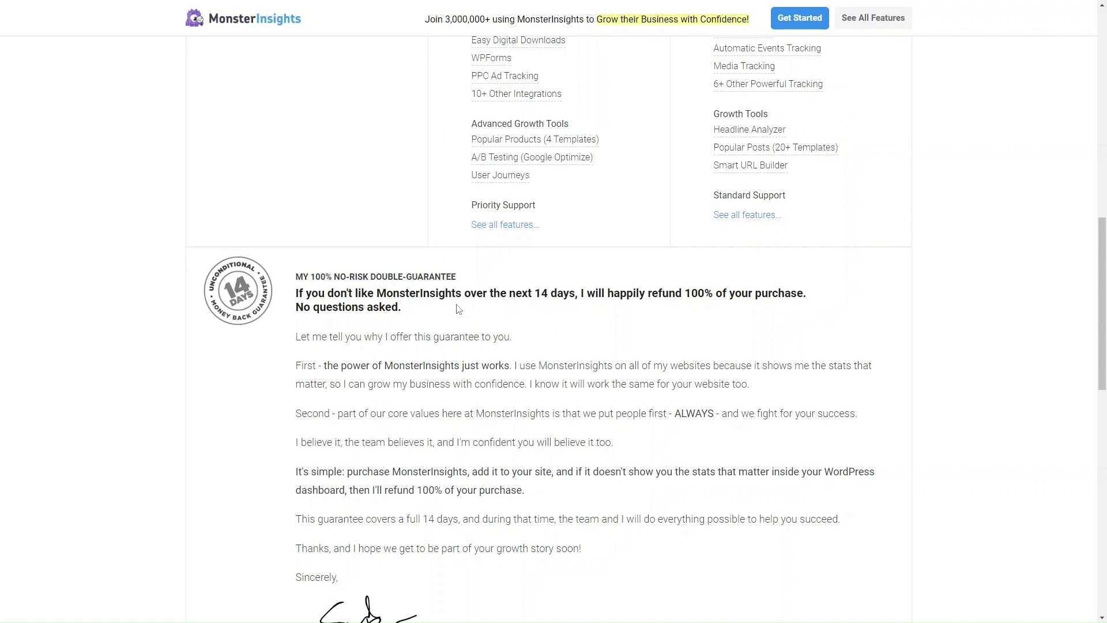
{"action": "scroll", "coordinate": [458, 310], "scroll_direction": "down", "scroll_amount": 2}
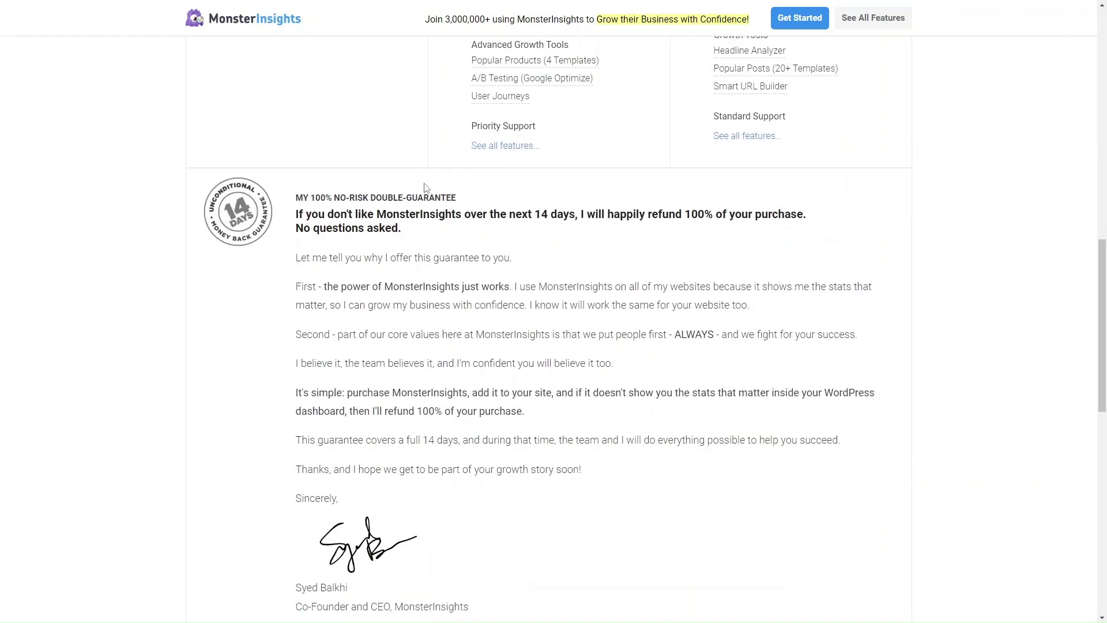
{"action": "scroll", "coordinate": [426, 188], "scroll_direction": "up", "scroll_amount": 4}
{"action": "scroll", "coordinate": [426, 188], "scroll_direction": "up", "scroll_amount": 10}
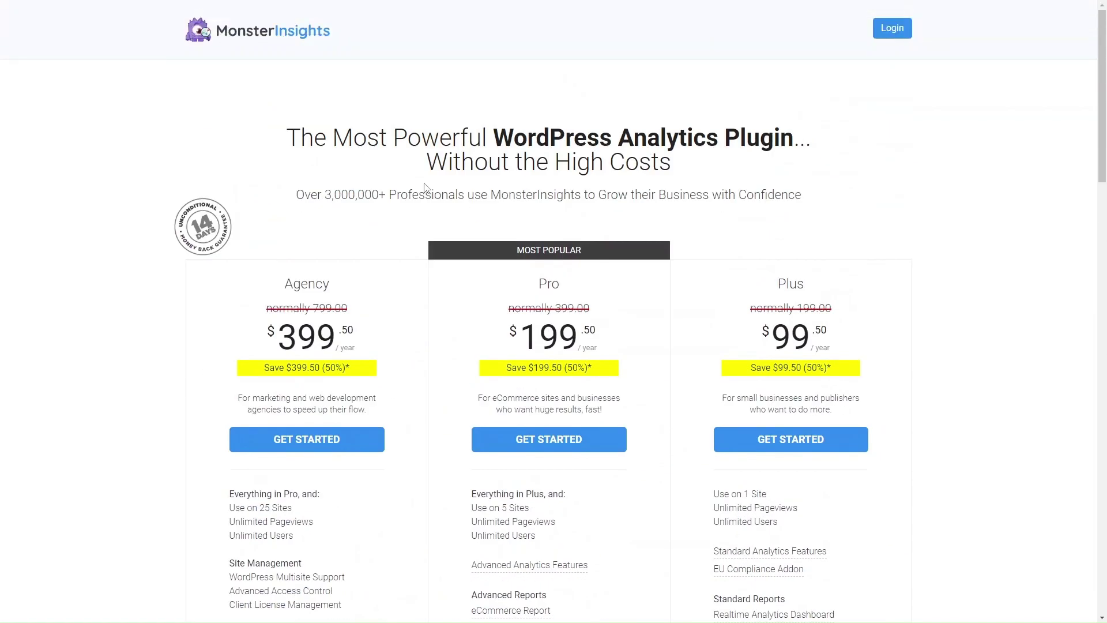